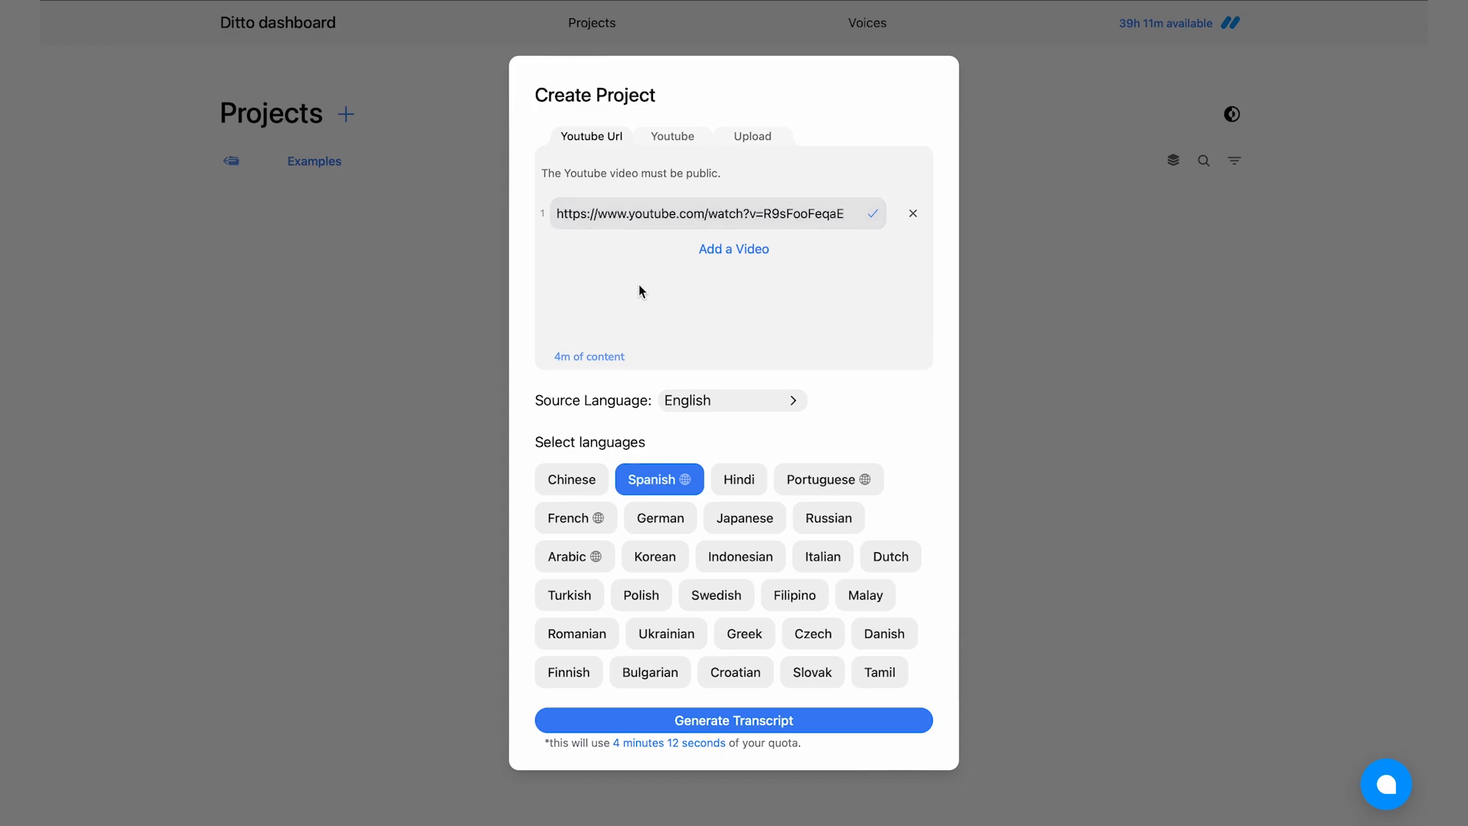
# - Choose the Mexico variant of Spanish as the target language and generate the project's transcript
pyautogui.click(692, 487)
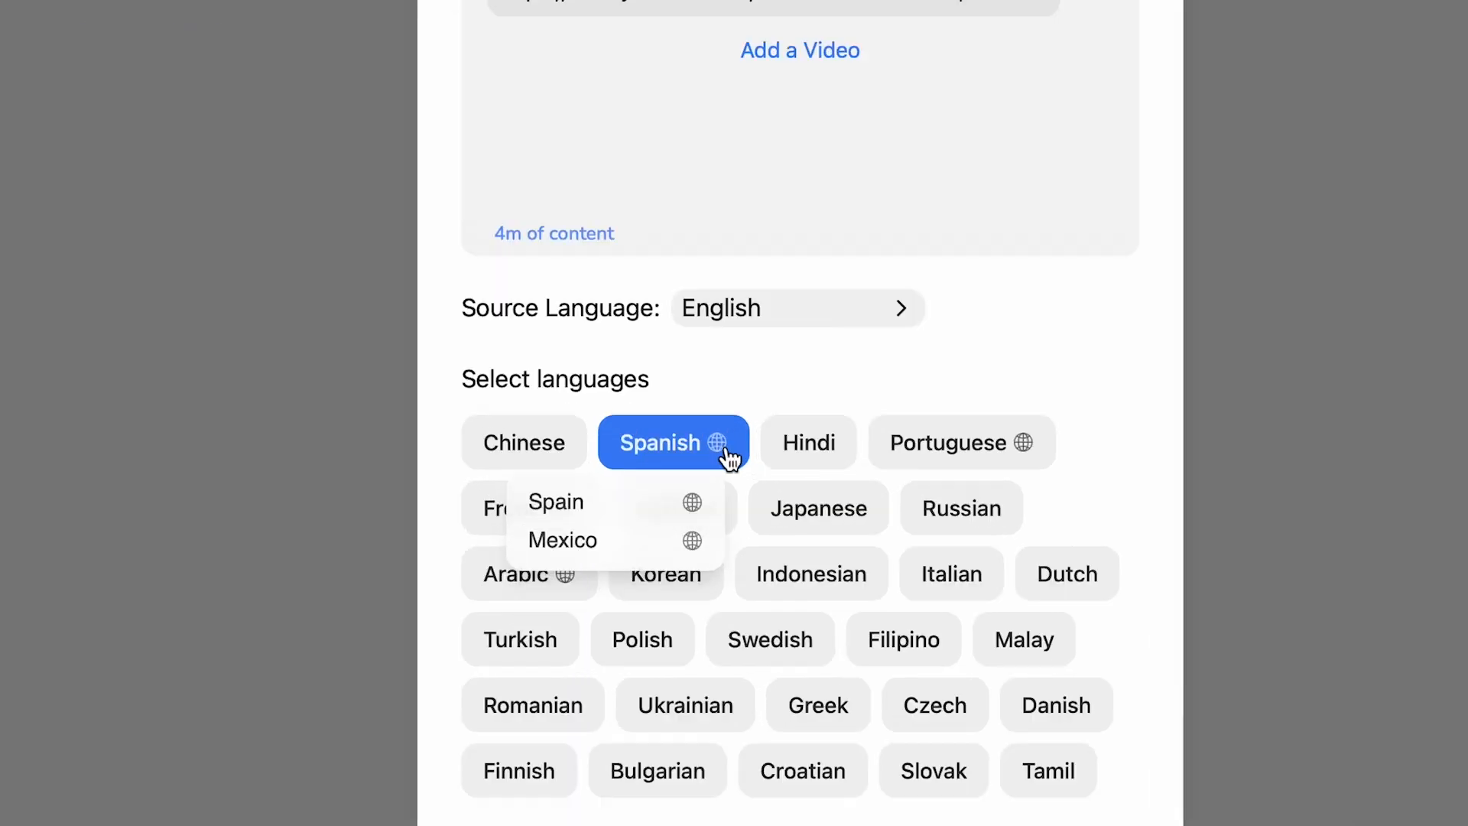
pyautogui.click(640, 541)
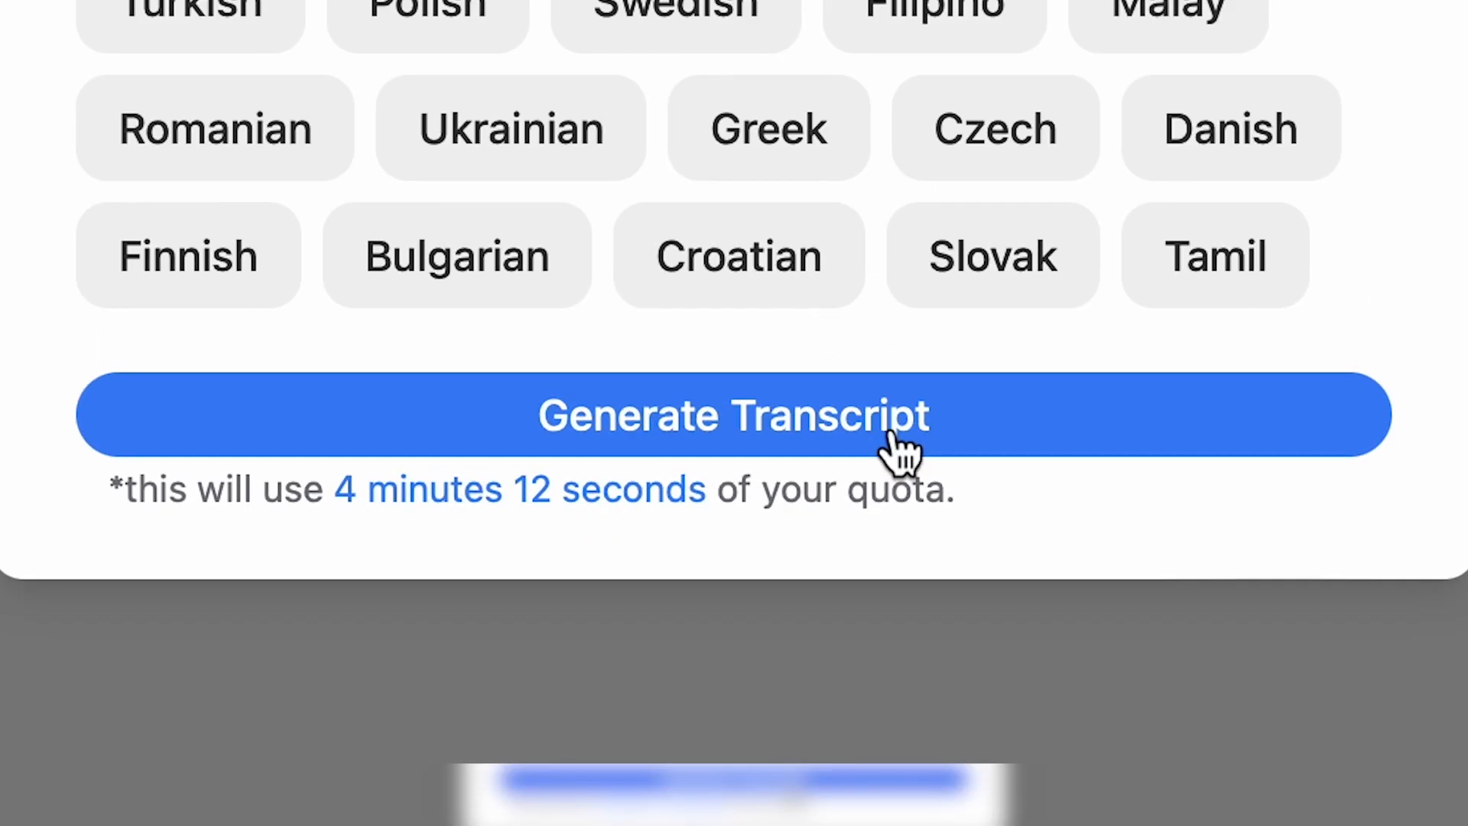
pyautogui.click(783, 730)
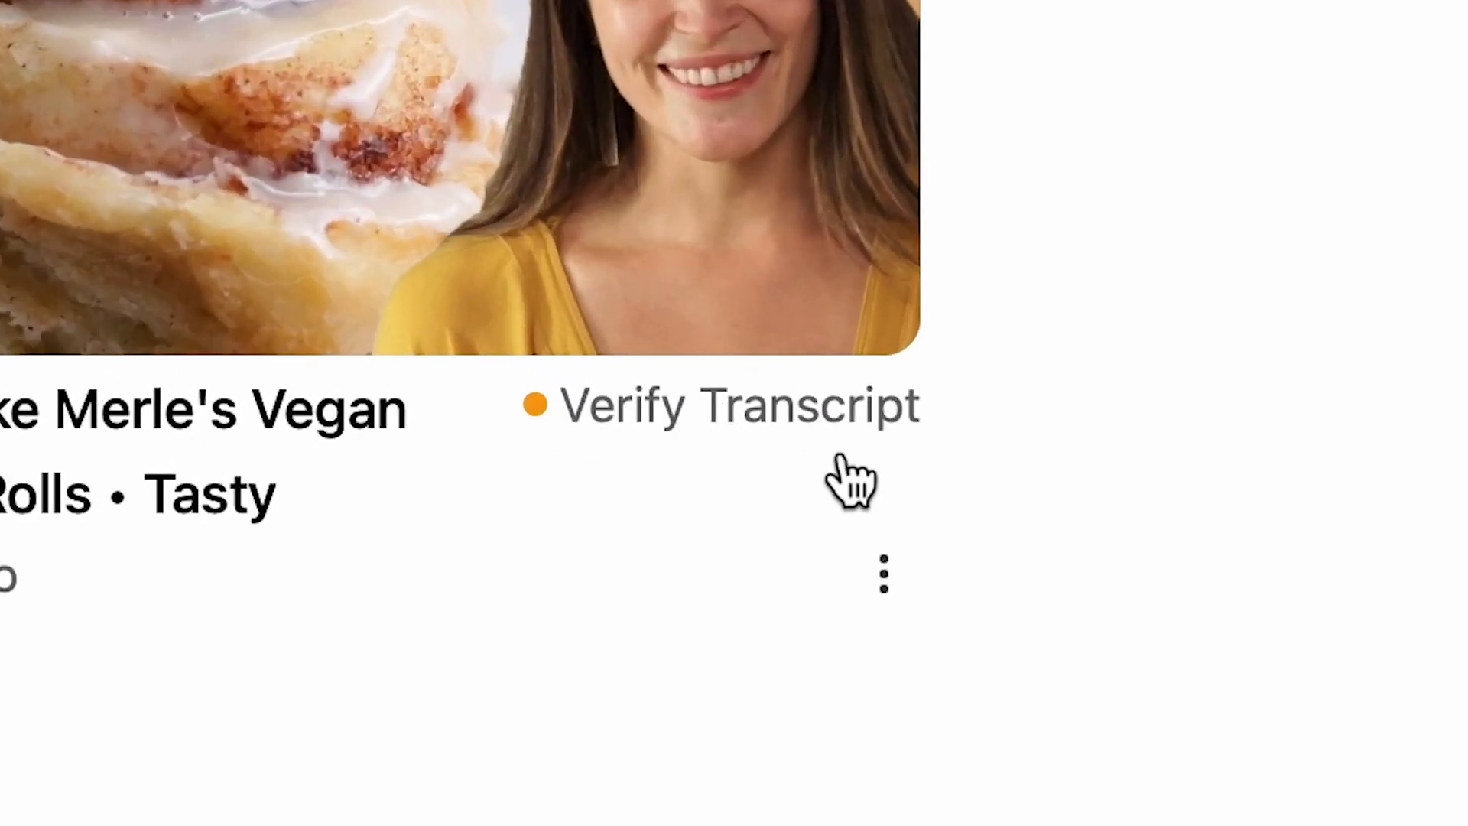
# - Open the vegan cinnamon rolls project for transcript verification, play the first phrase and pause the video
pyautogui.click(836, 287)
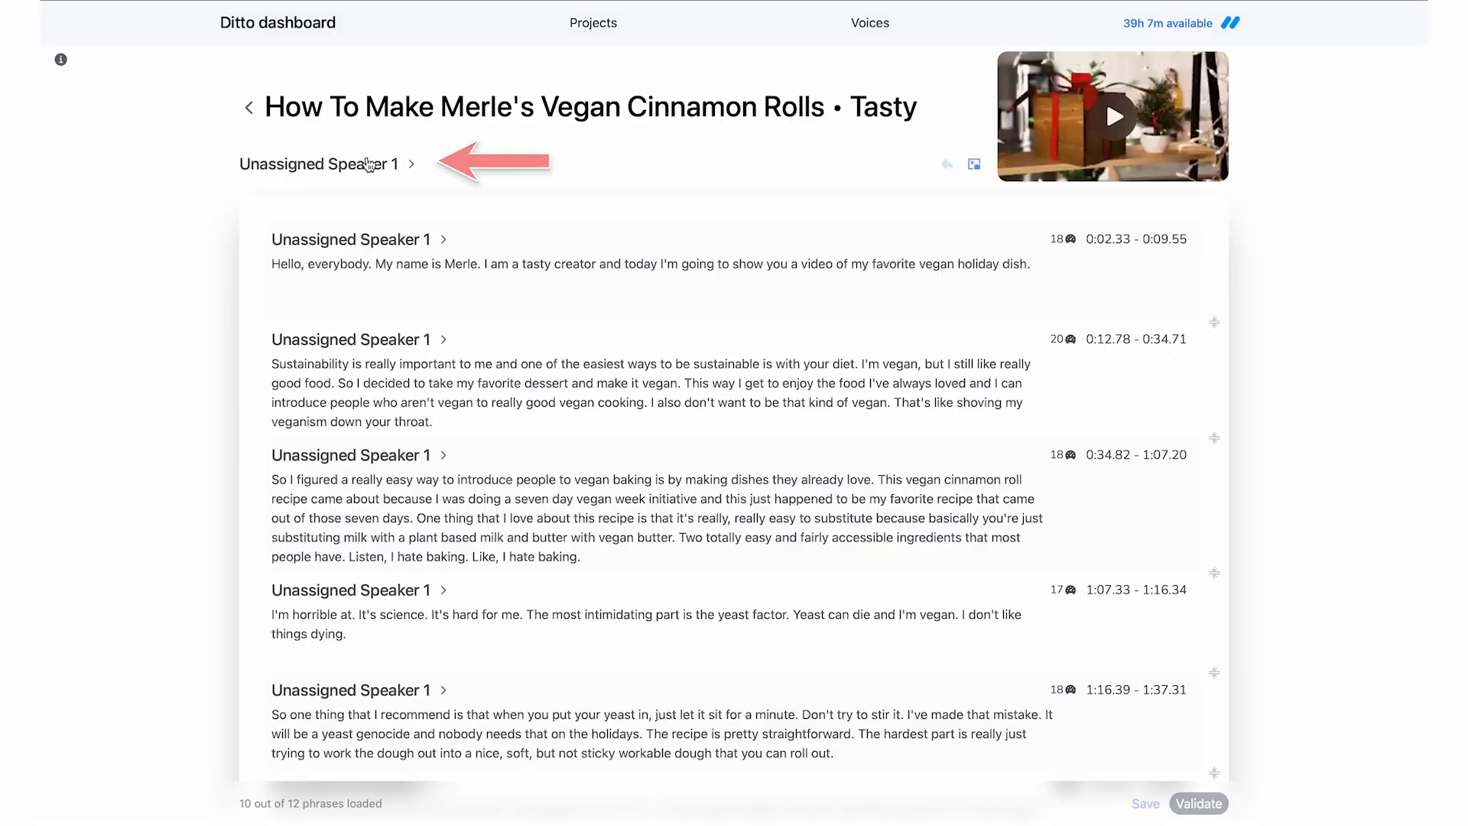
pyautogui.moveTo(286, 300)
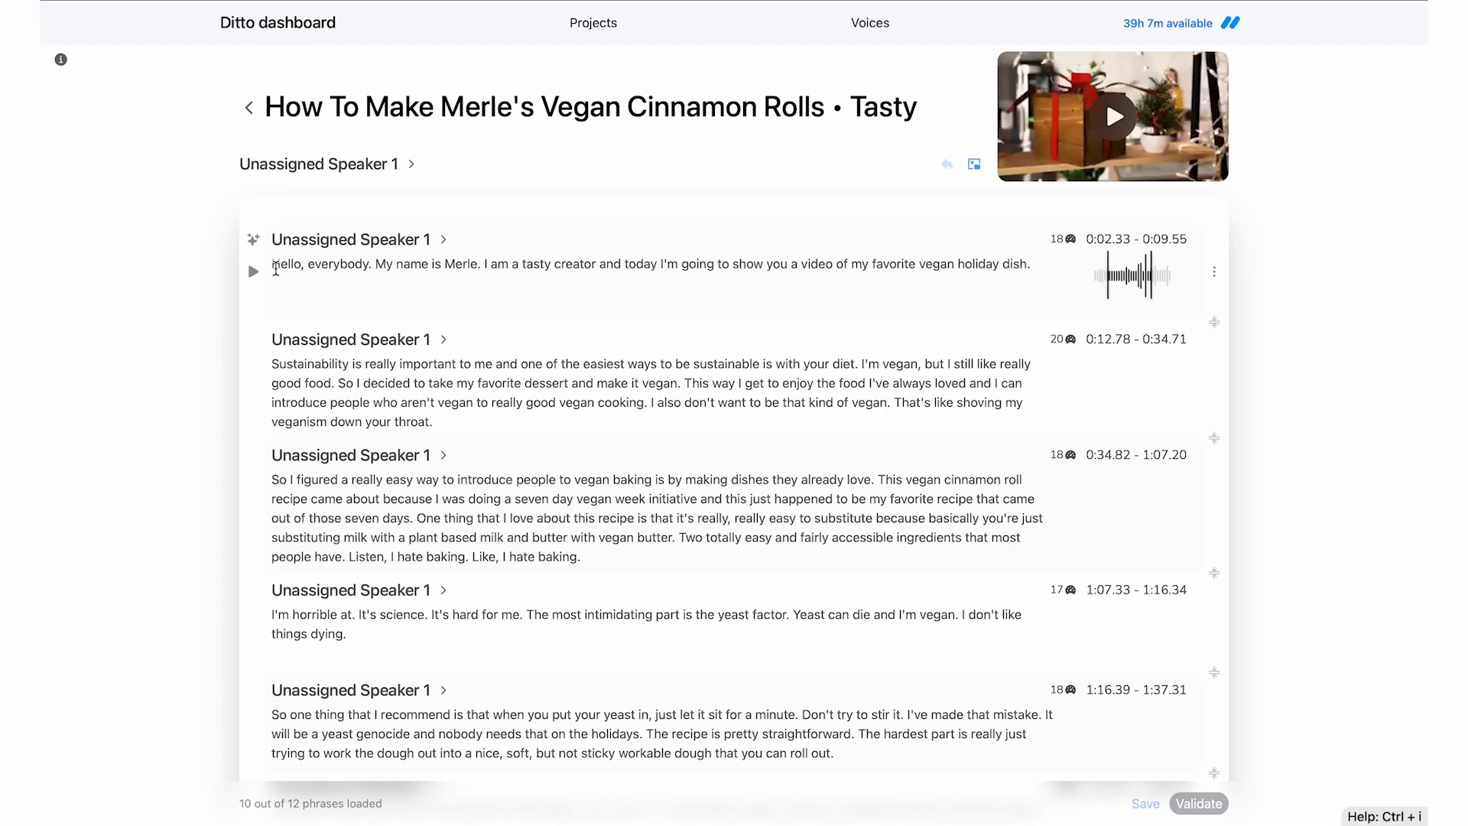
pyautogui.scroll(-2, 511, 402)
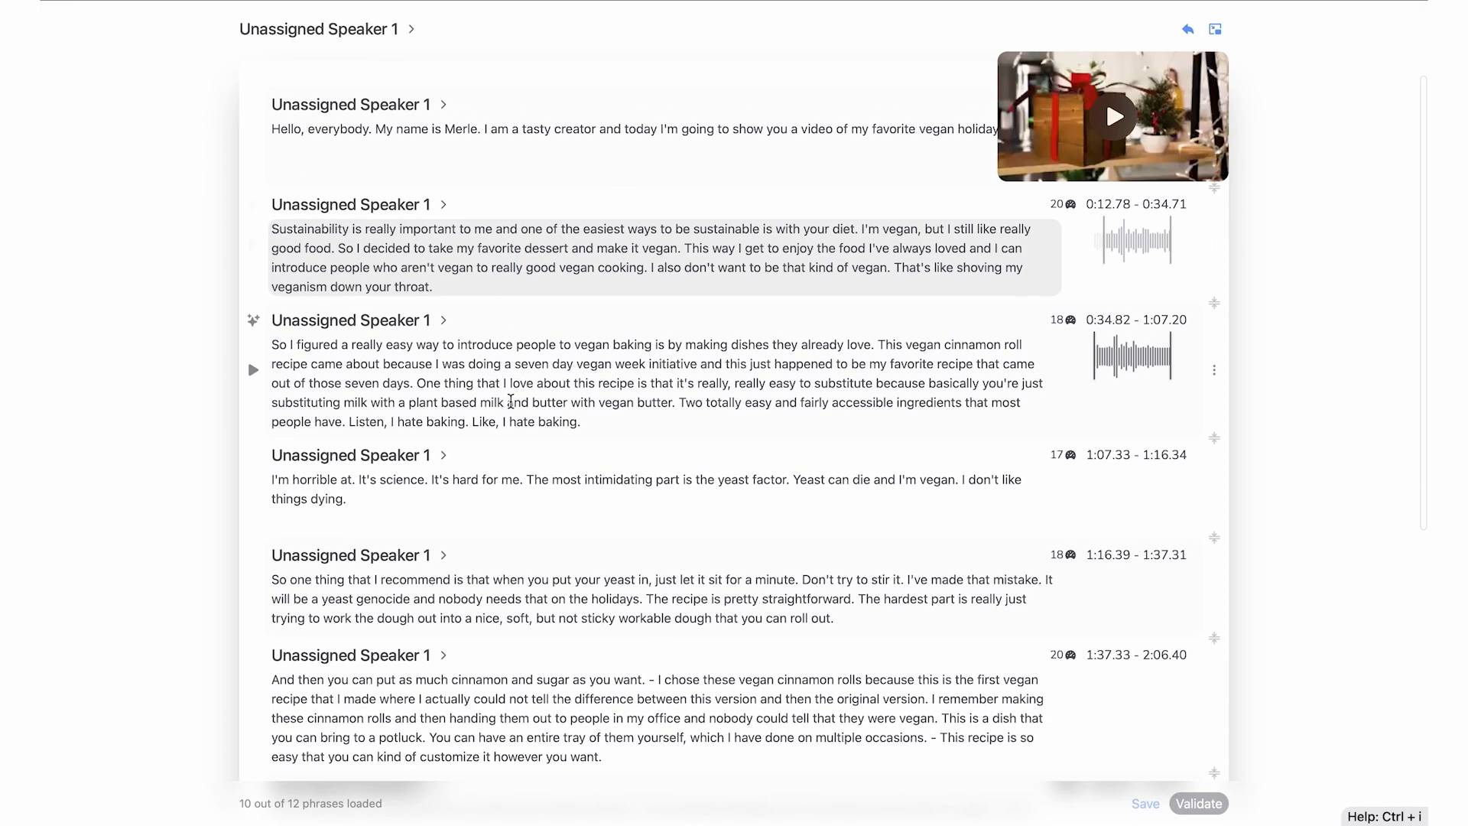
pyautogui.click(458, 248)
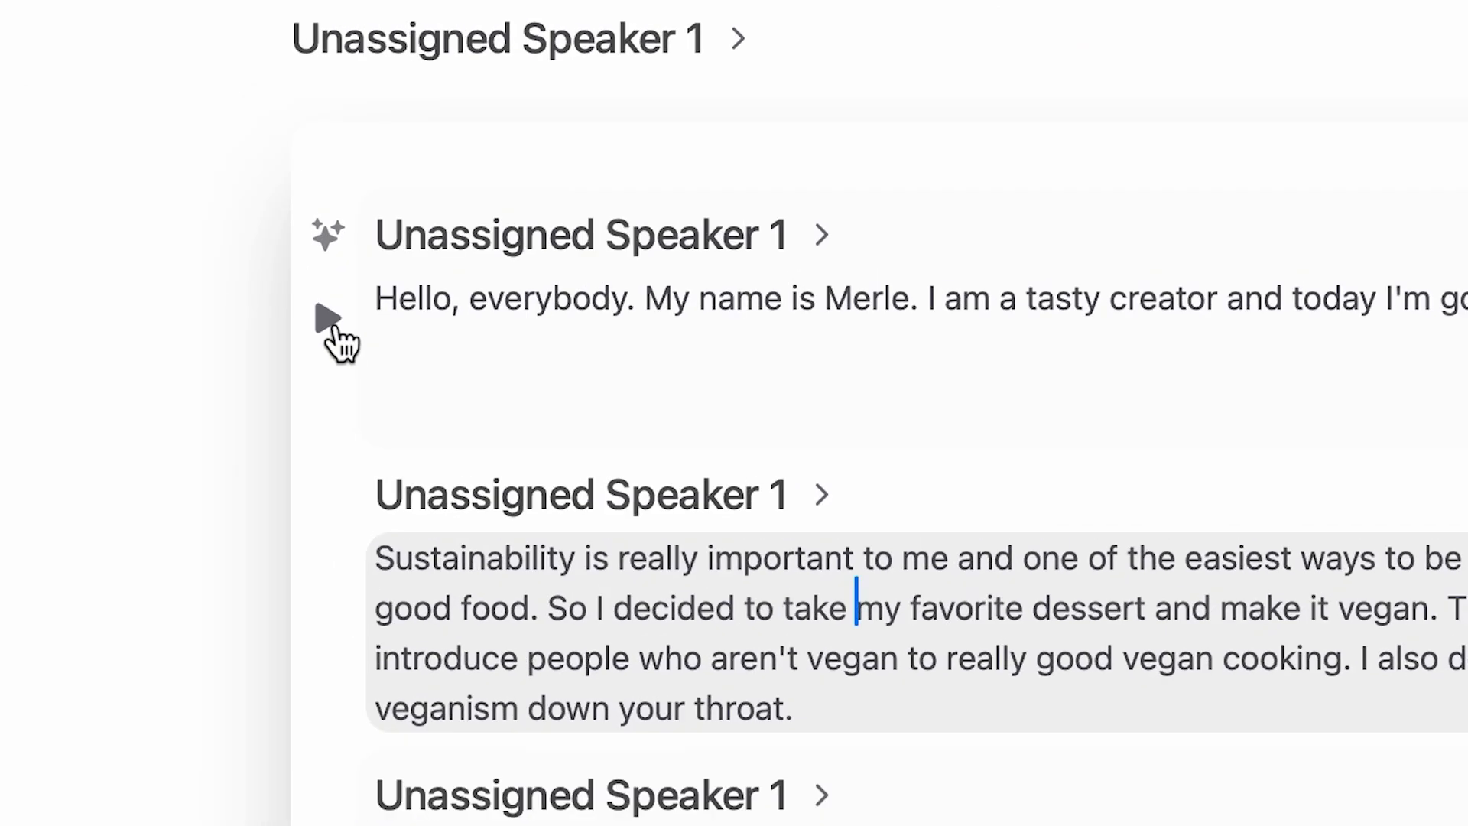
pyautogui.click(261, 155)
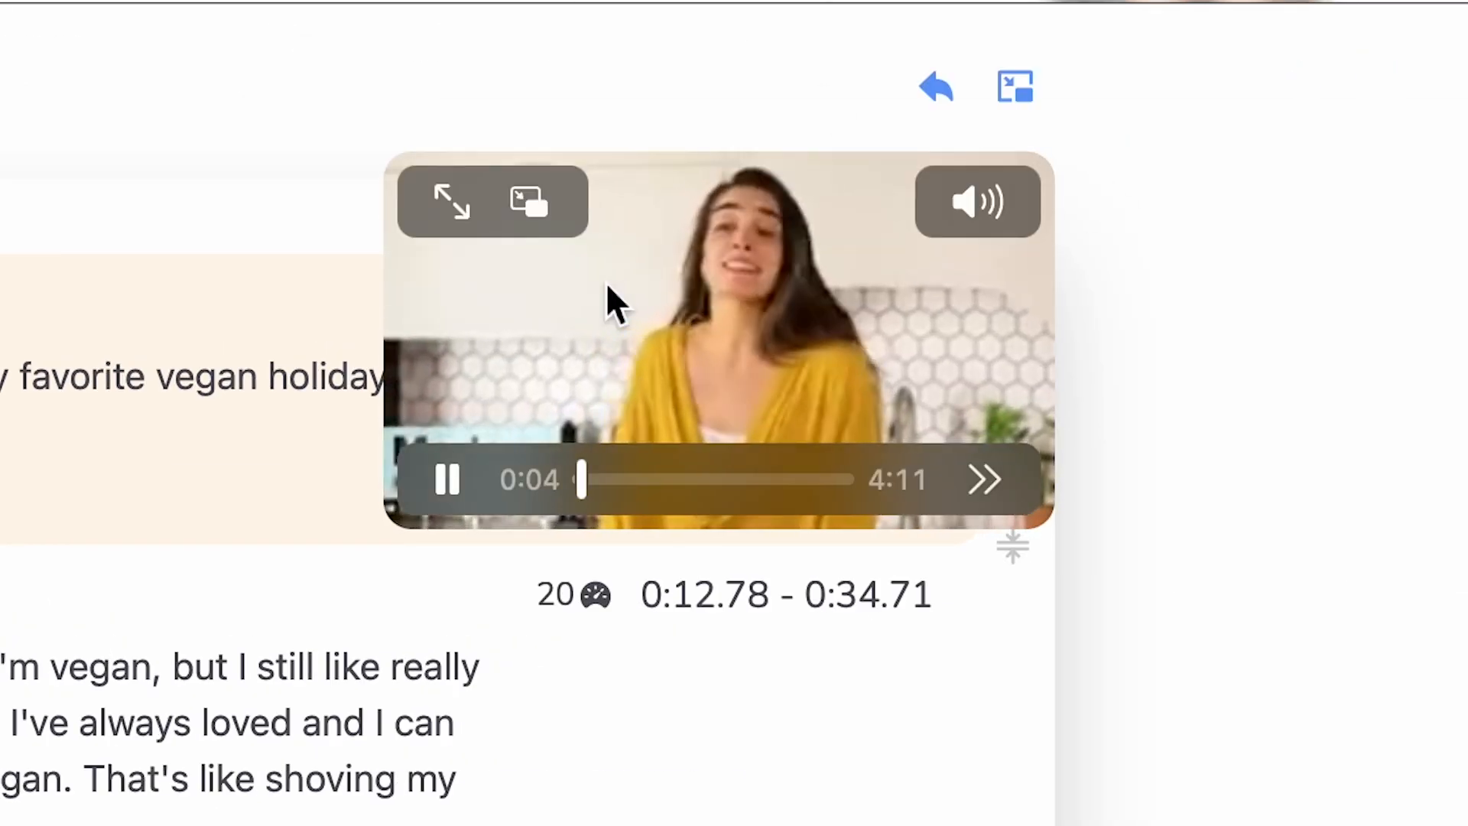
pyautogui.click(451, 475)
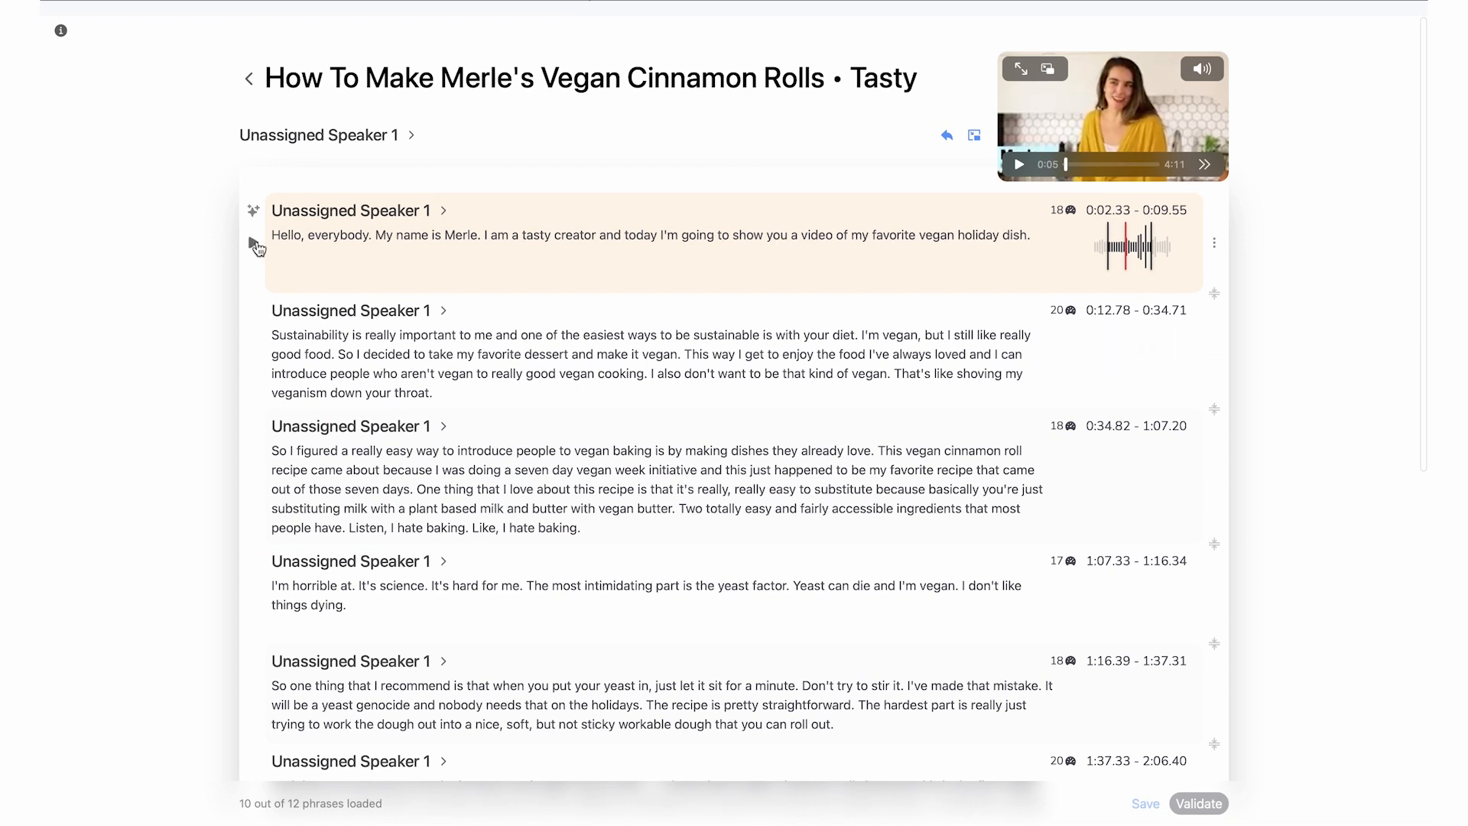
# - Create a feminine voice named with the speaker's first name and assign it to Unassigned Speaker 1
pyautogui.moveTo(273, 235); pyautogui.dragTo(1029, 238)
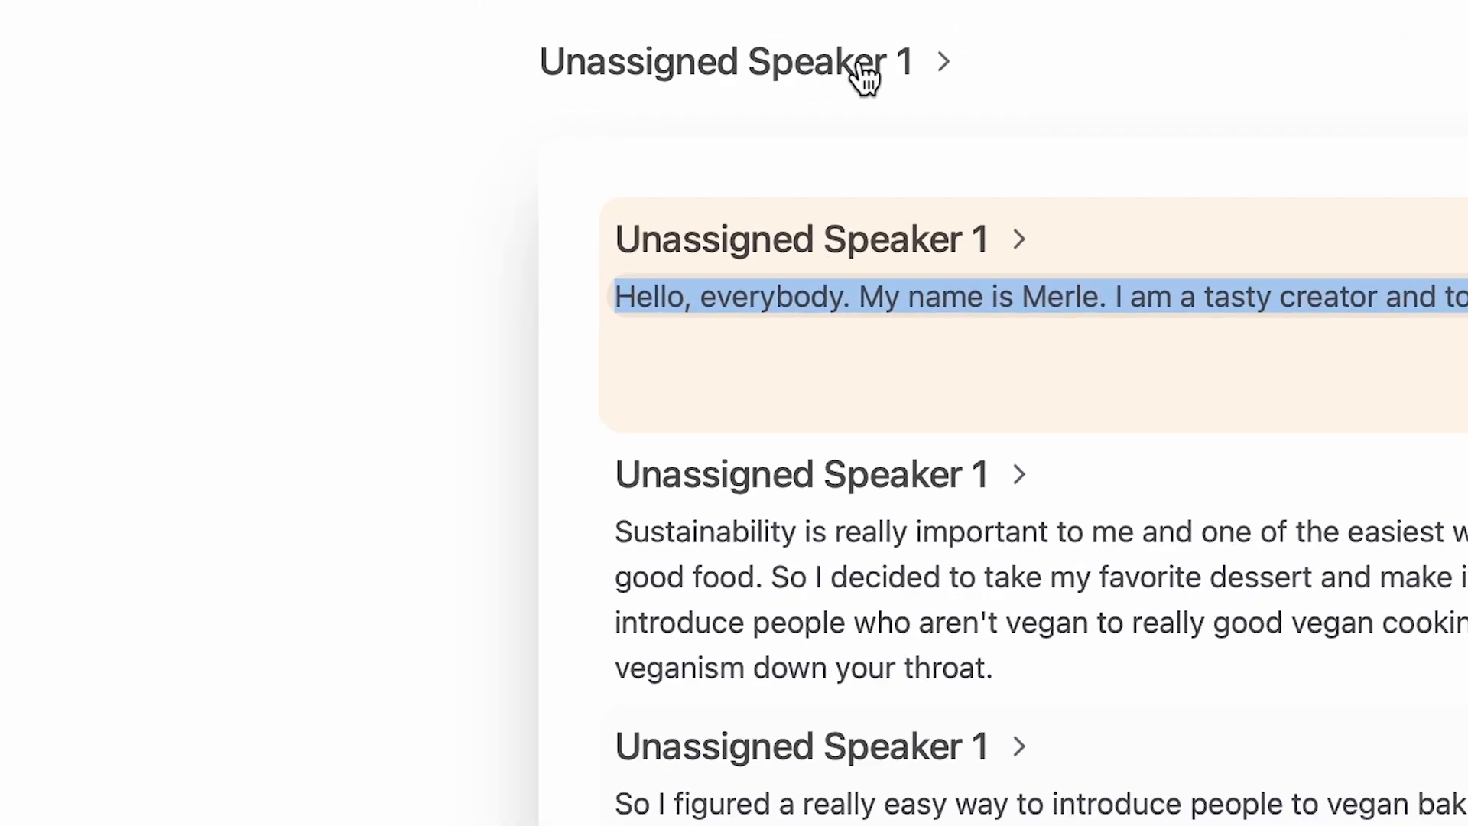
pyautogui.click(864, 72)
pyautogui.click(787, 240)
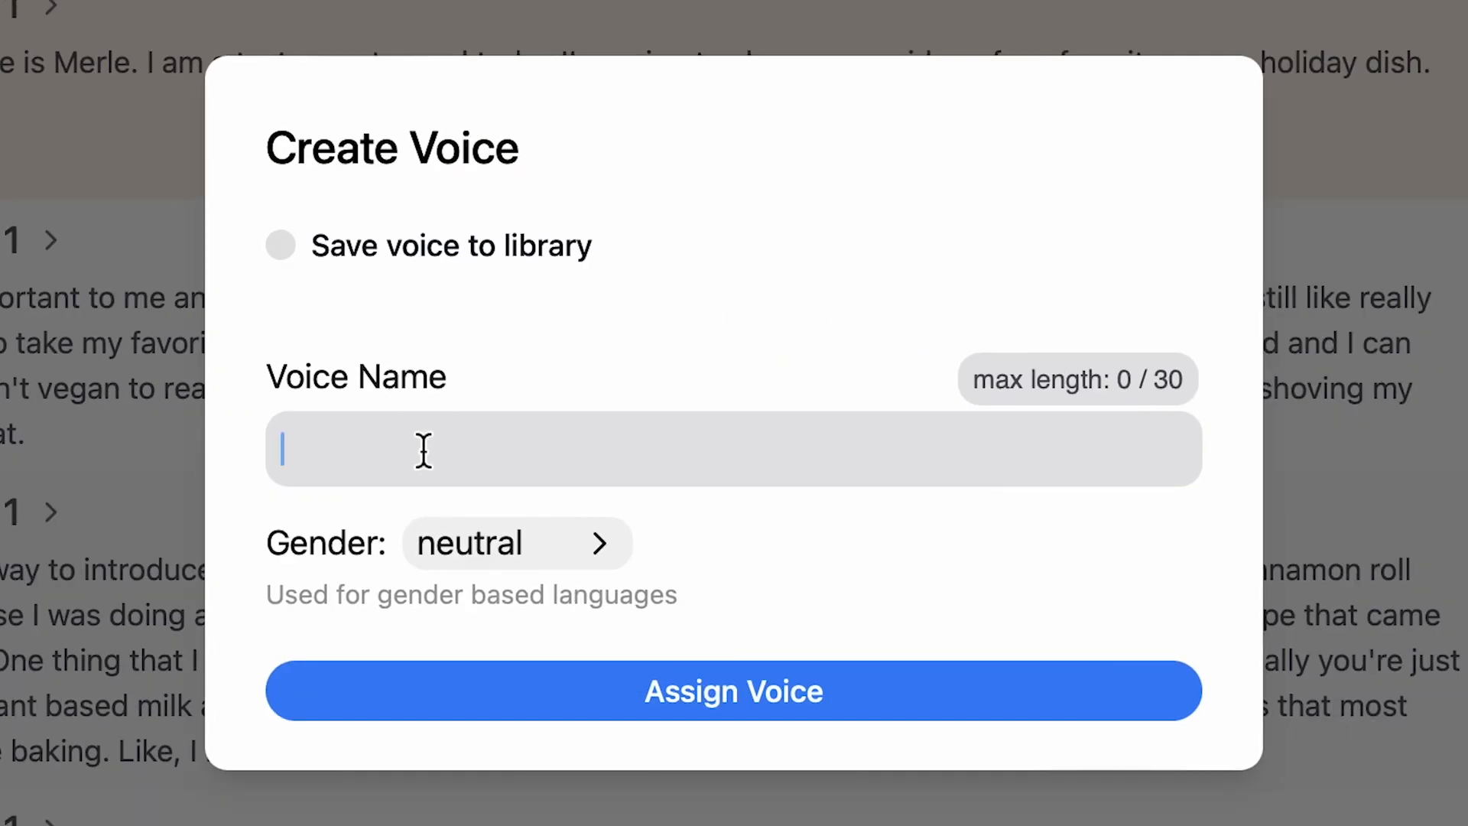
pyautogui.write('Merle')
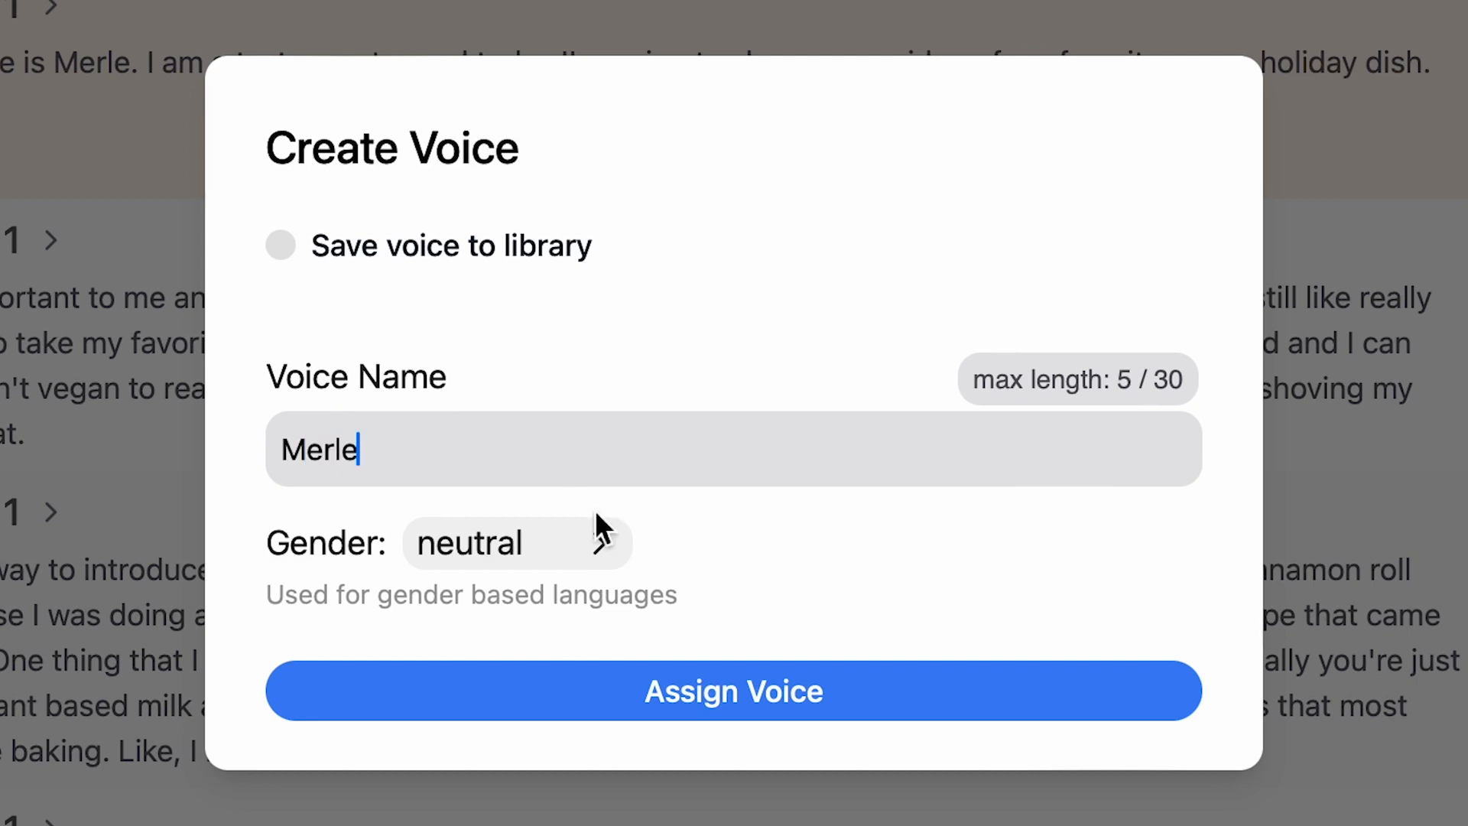
pyautogui.click(554, 535)
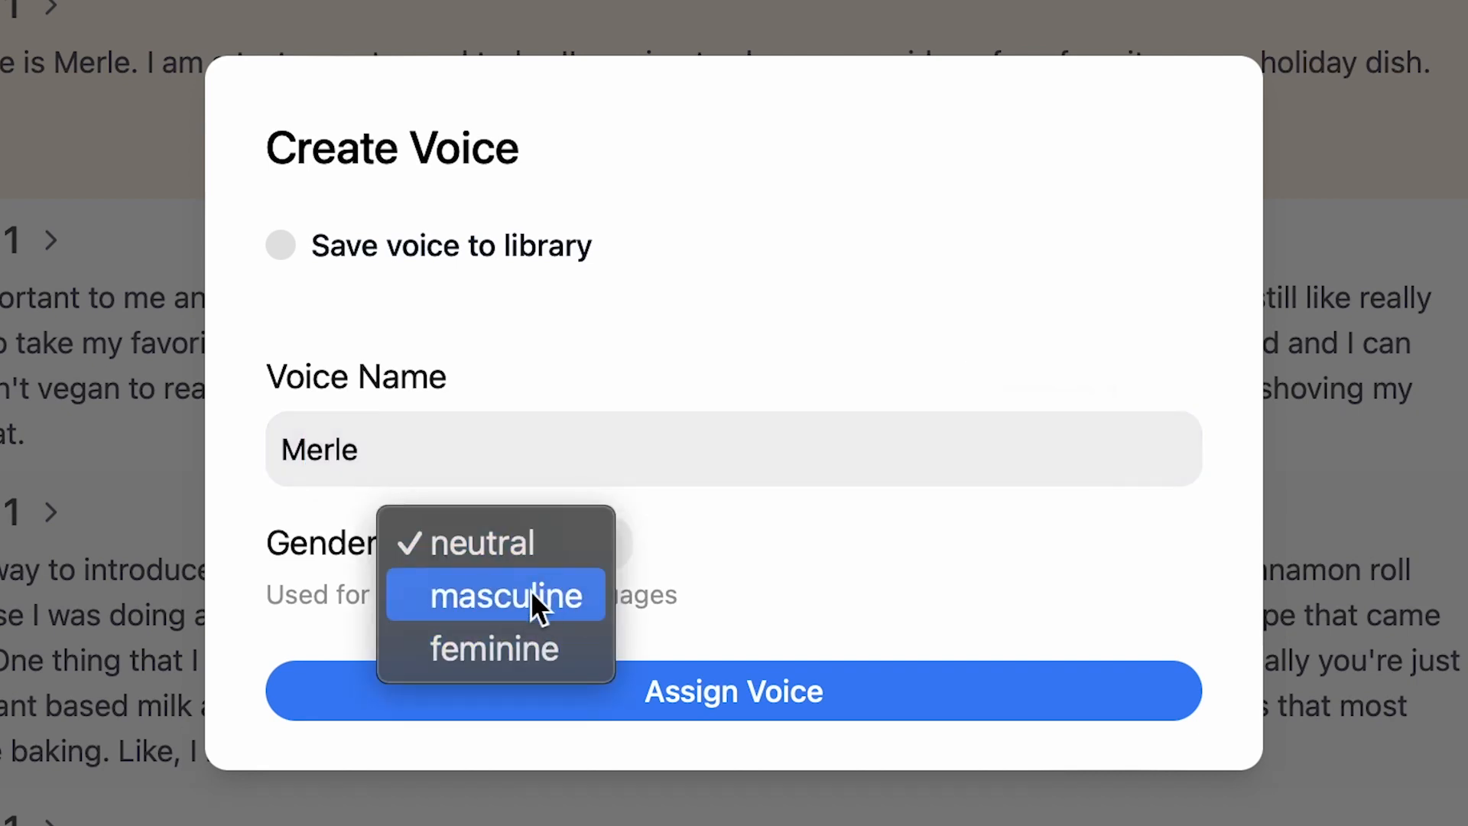
pyautogui.click(529, 651)
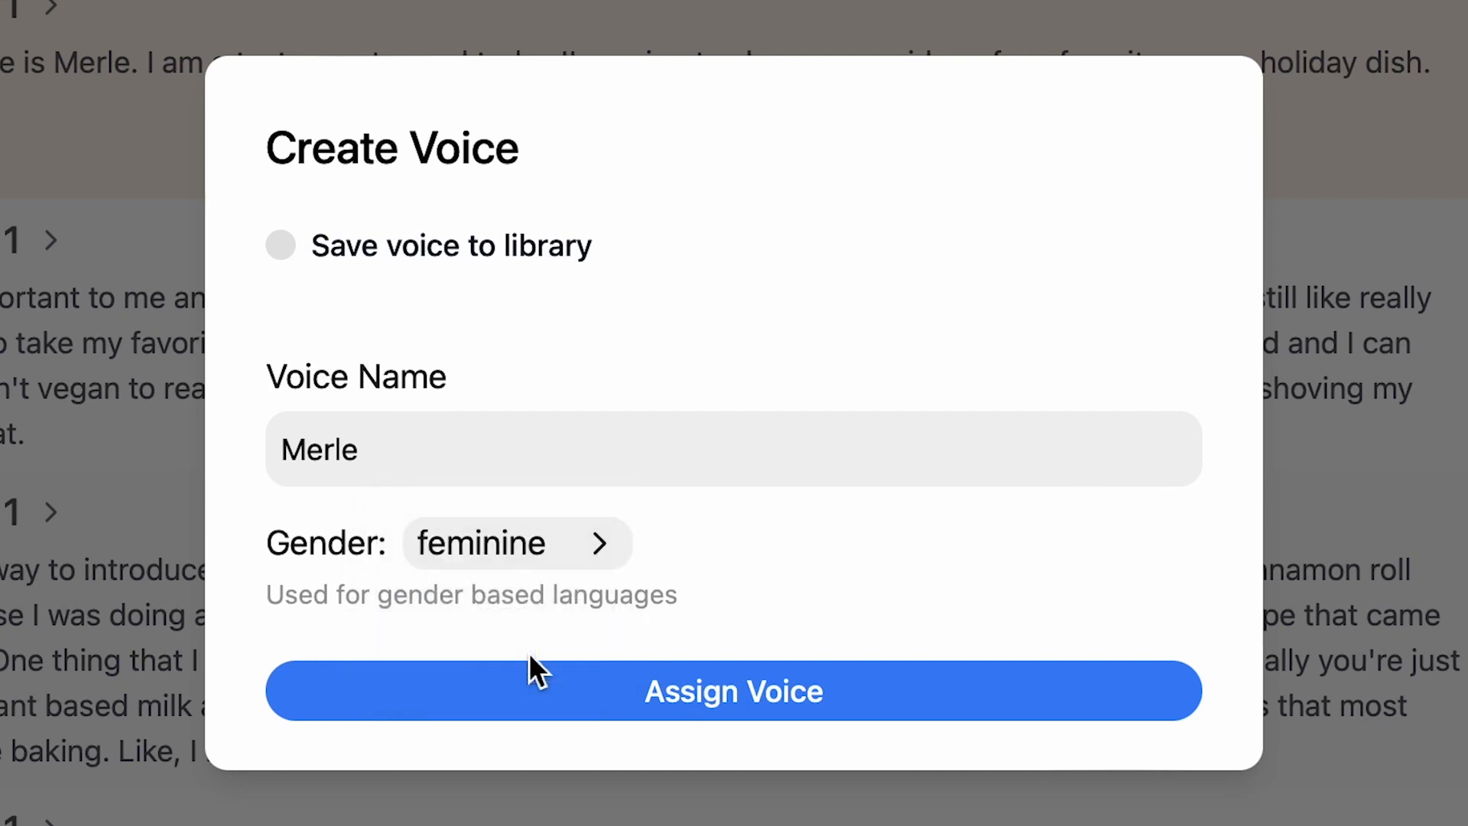
pyautogui.click(732, 692)
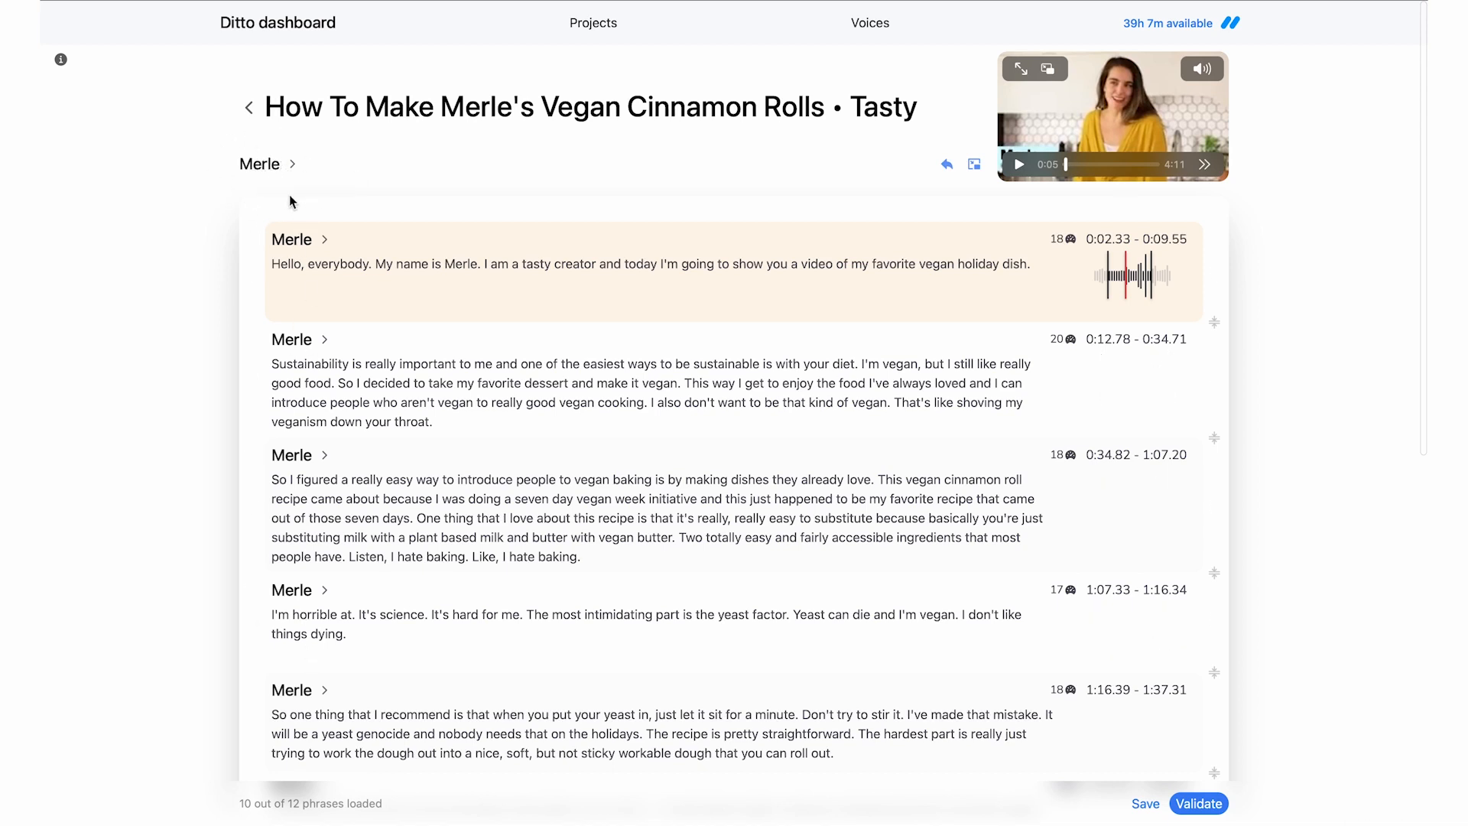
pyautogui.click(304, 243)
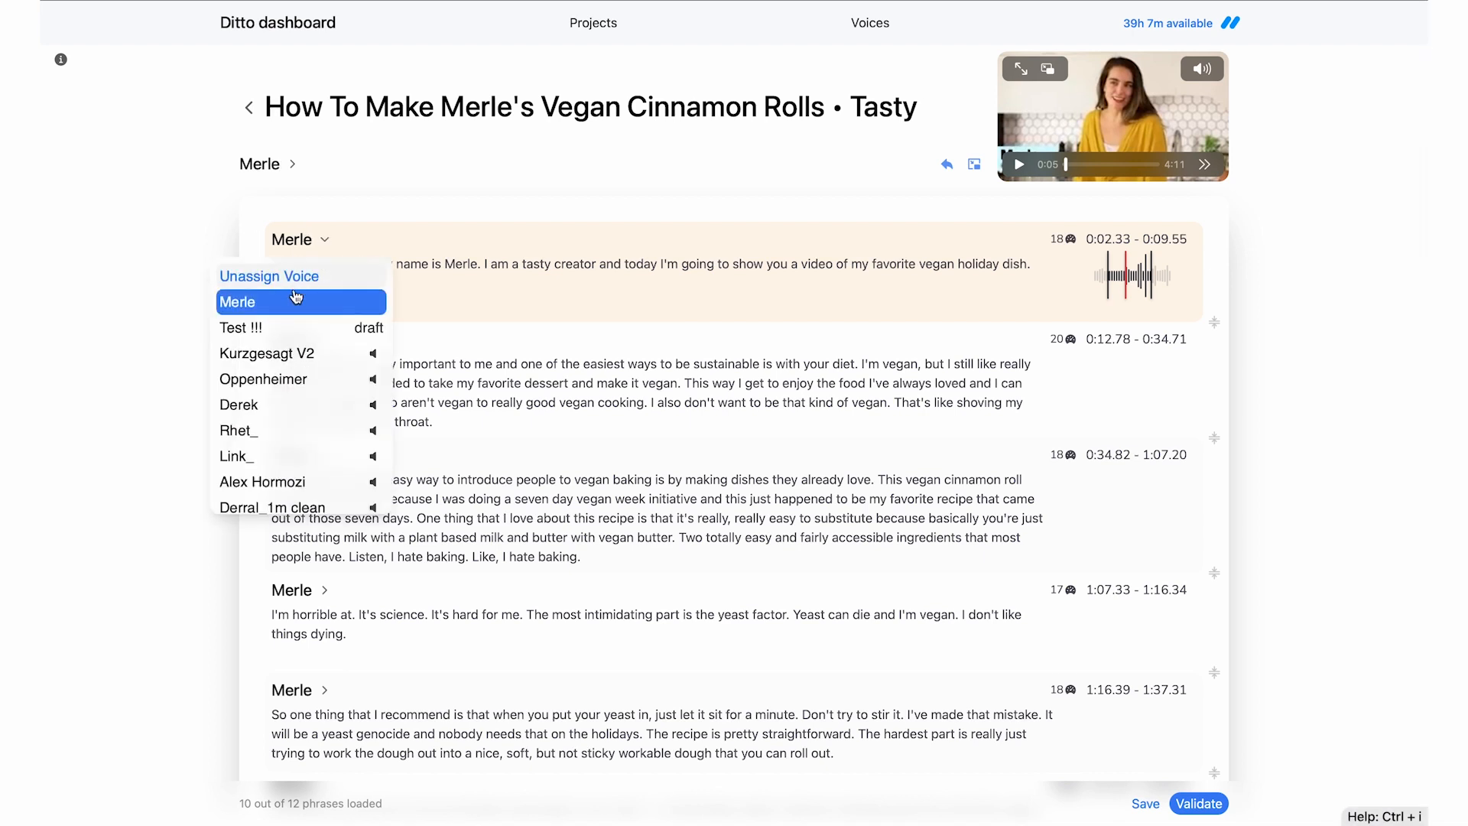
pyautogui.click(353, 202)
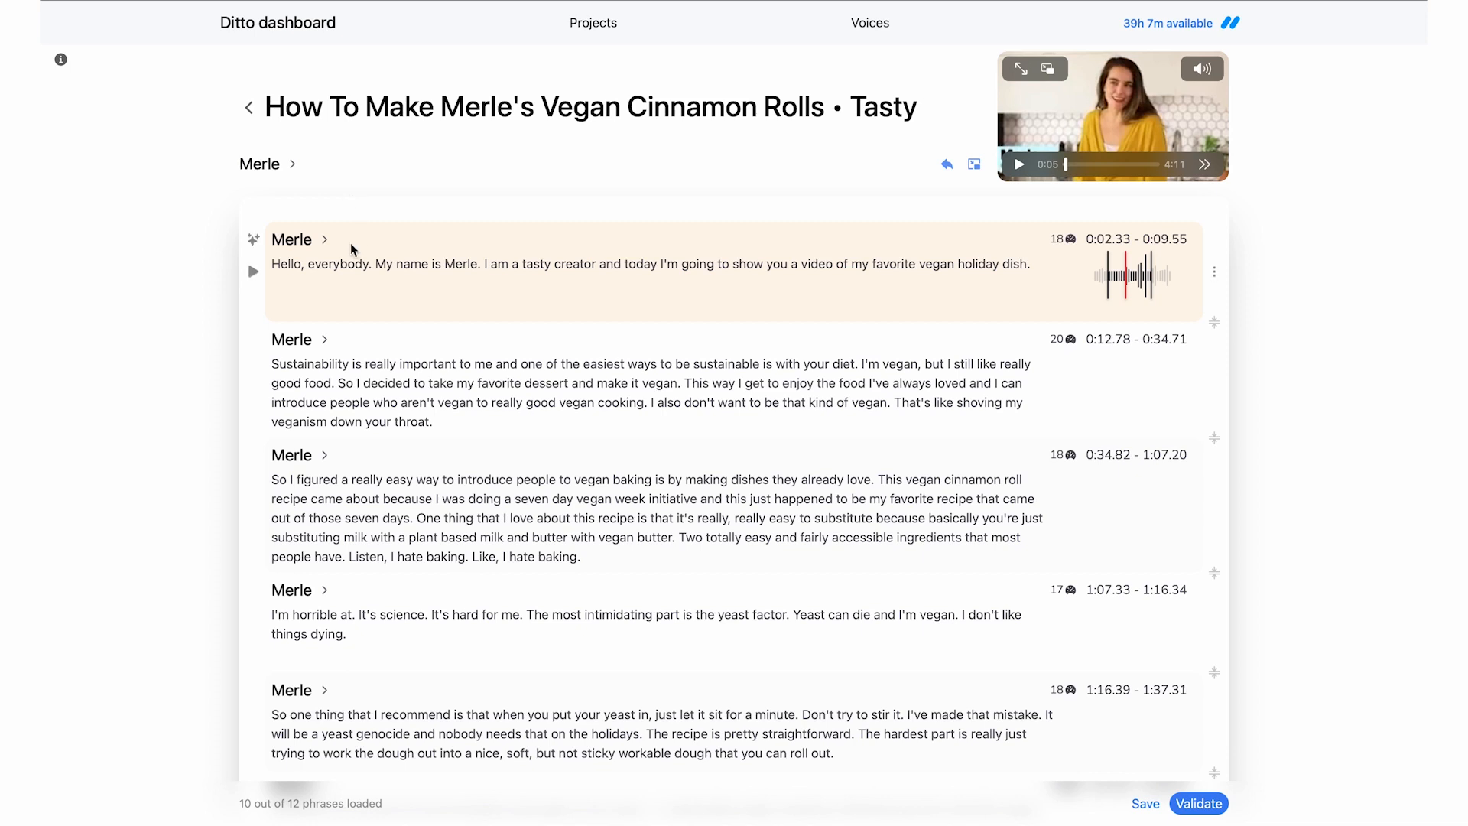
pyautogui.tripleClick(275, 264)
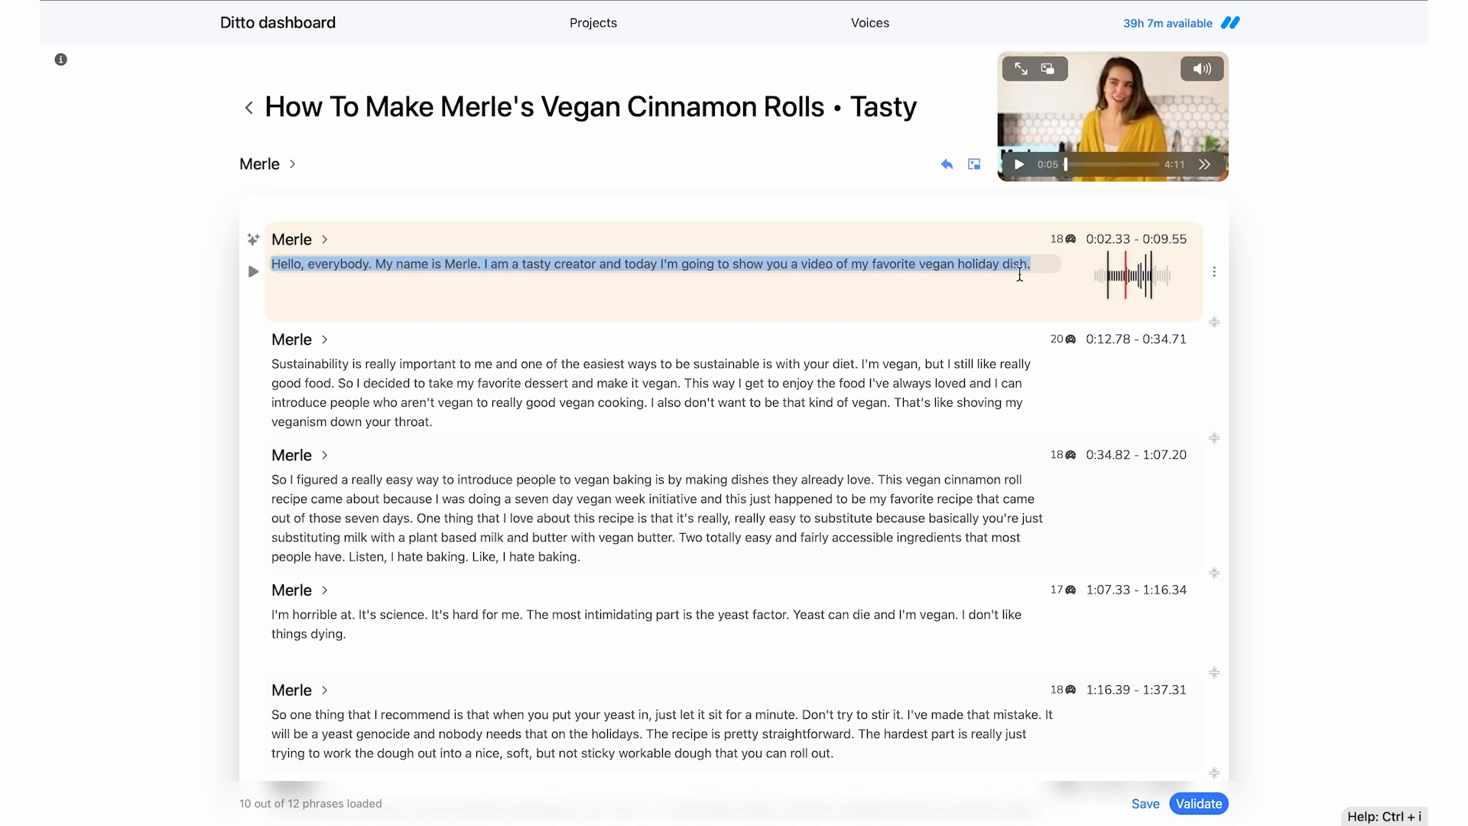
pyautogui.click(1042, 267)
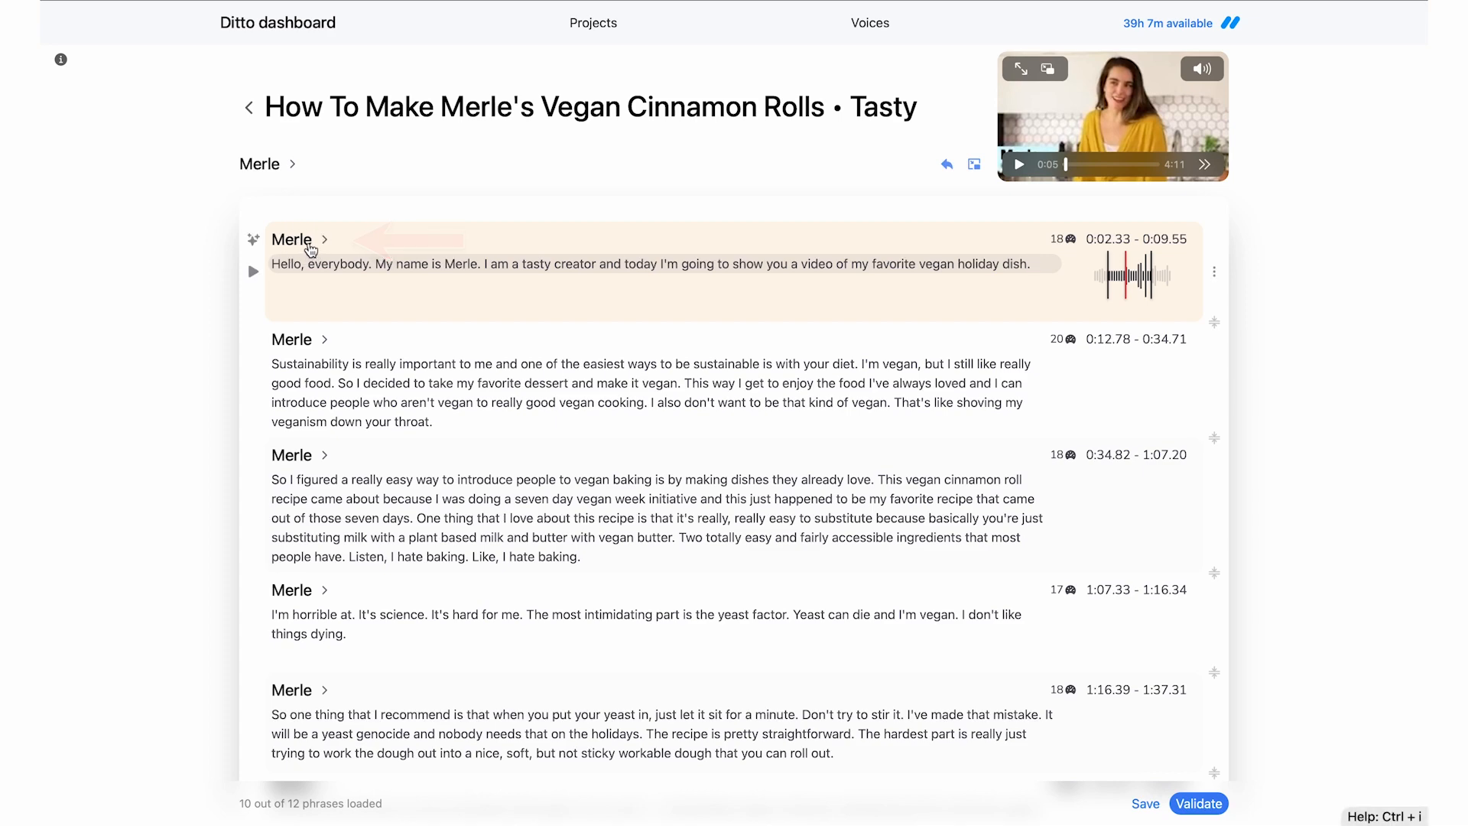
# - Assign a different voice from the library to the third phrase, which starts at 0:34.82
pyautogui.scroll(-2, 319, 300)
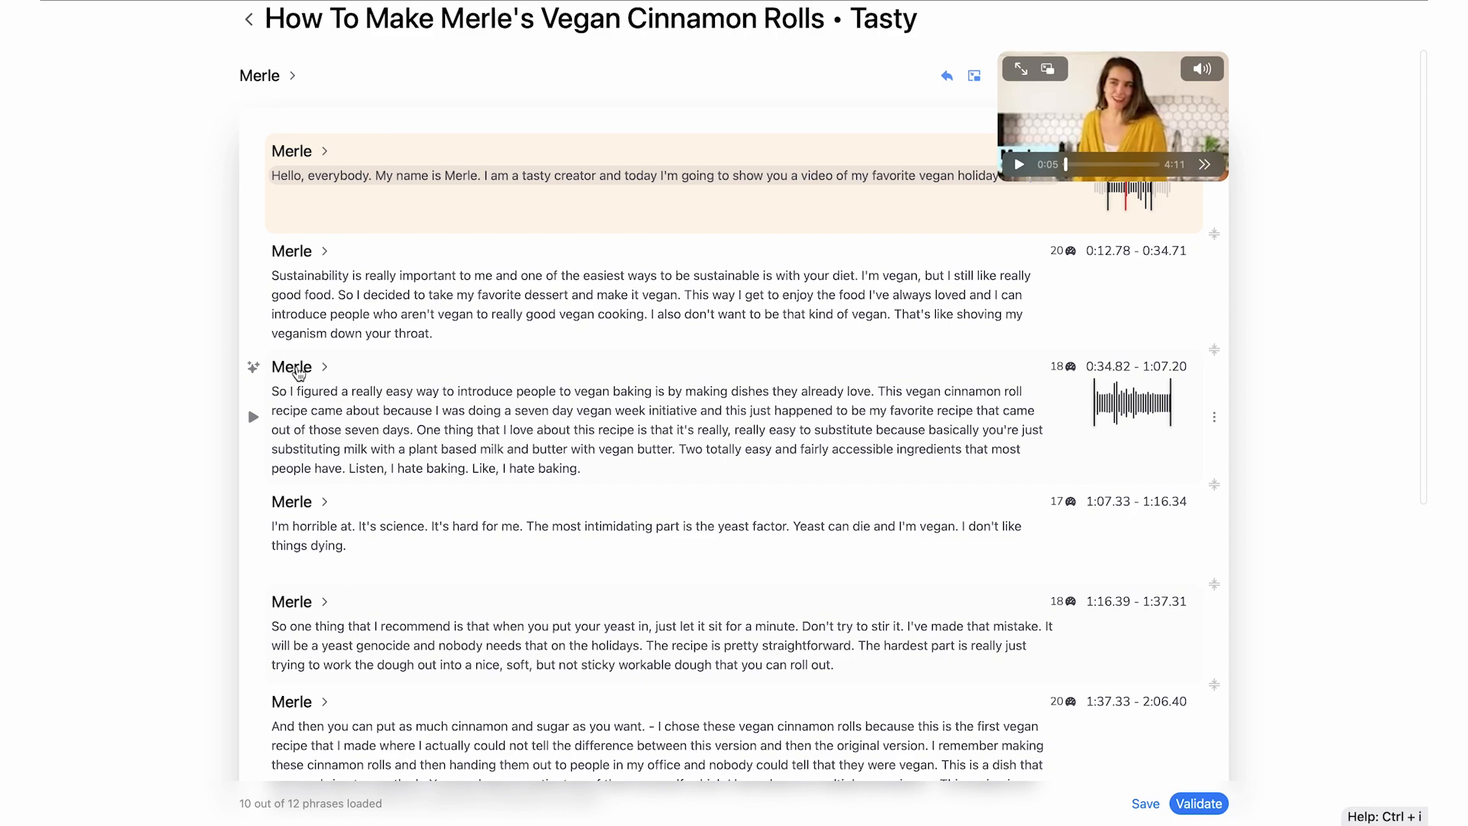
pyautogui.click(298, 371)
pyautogui.click(286, 482)
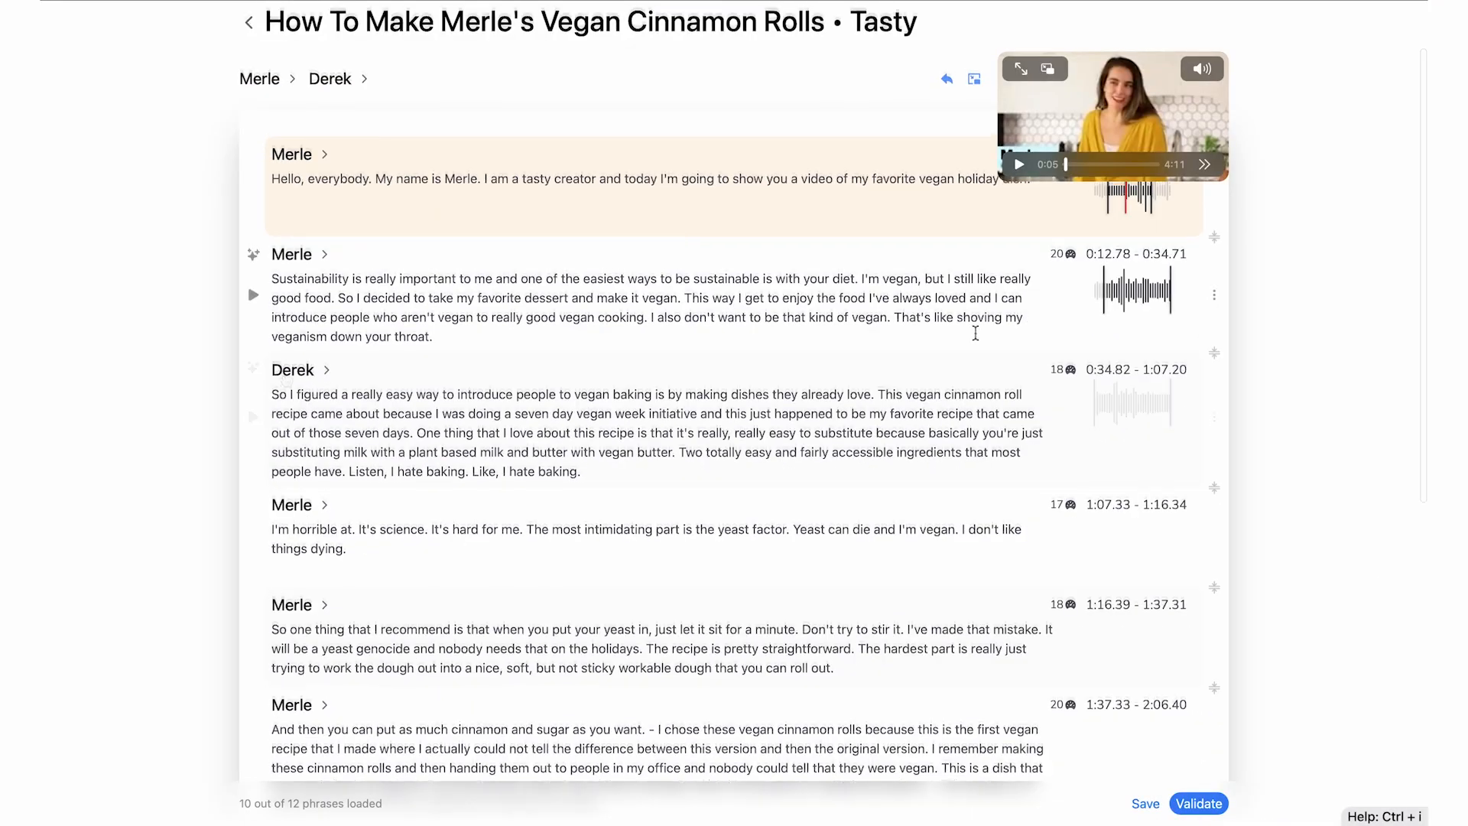
# - Adjust the end marker of the first phrase's audio segment to 0:09.45
pyautogui.scroll(2, 1139, 291)
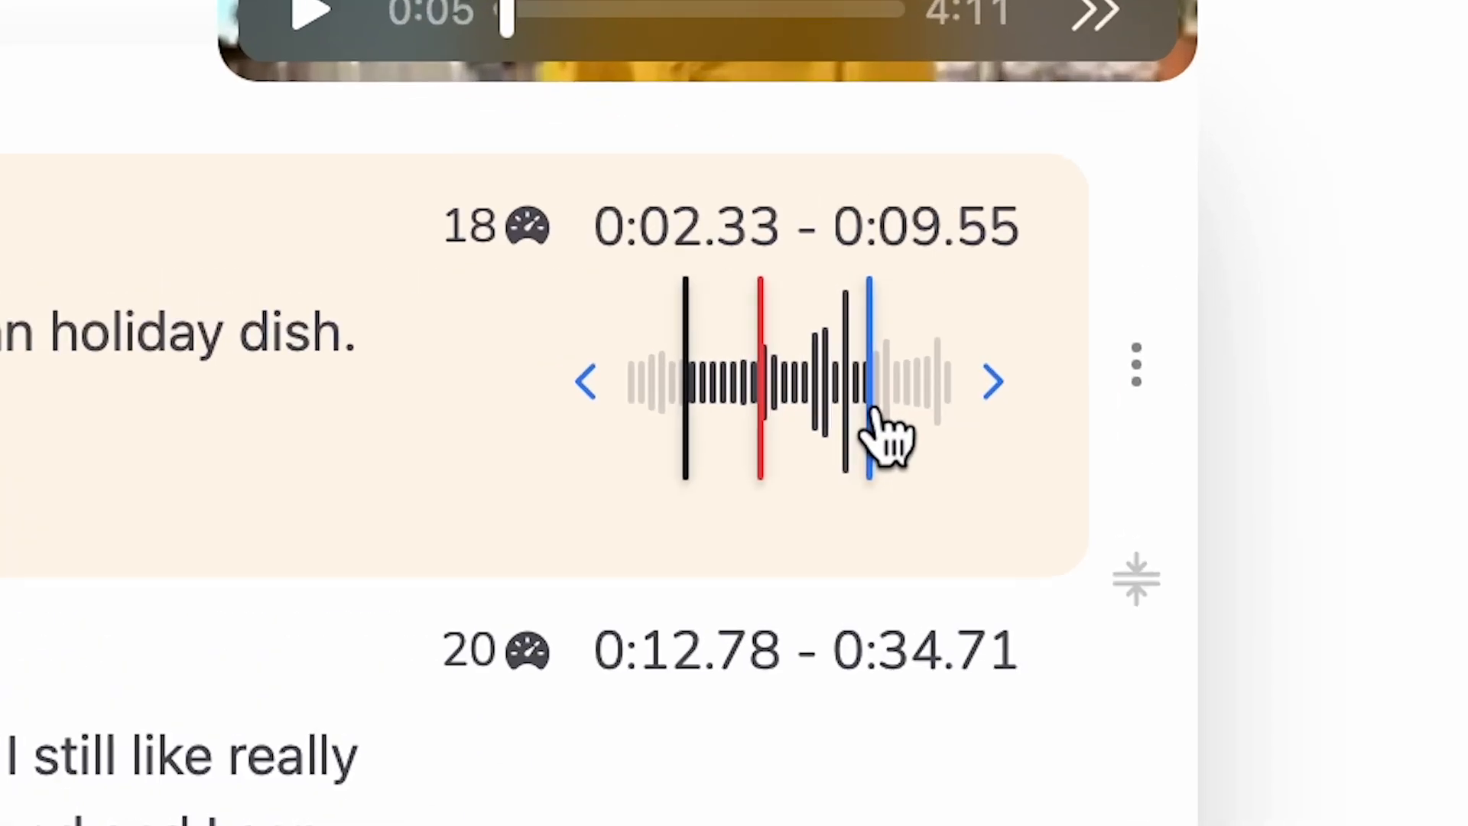
pyautogui.press('Left')
pyautogui.press('Left')
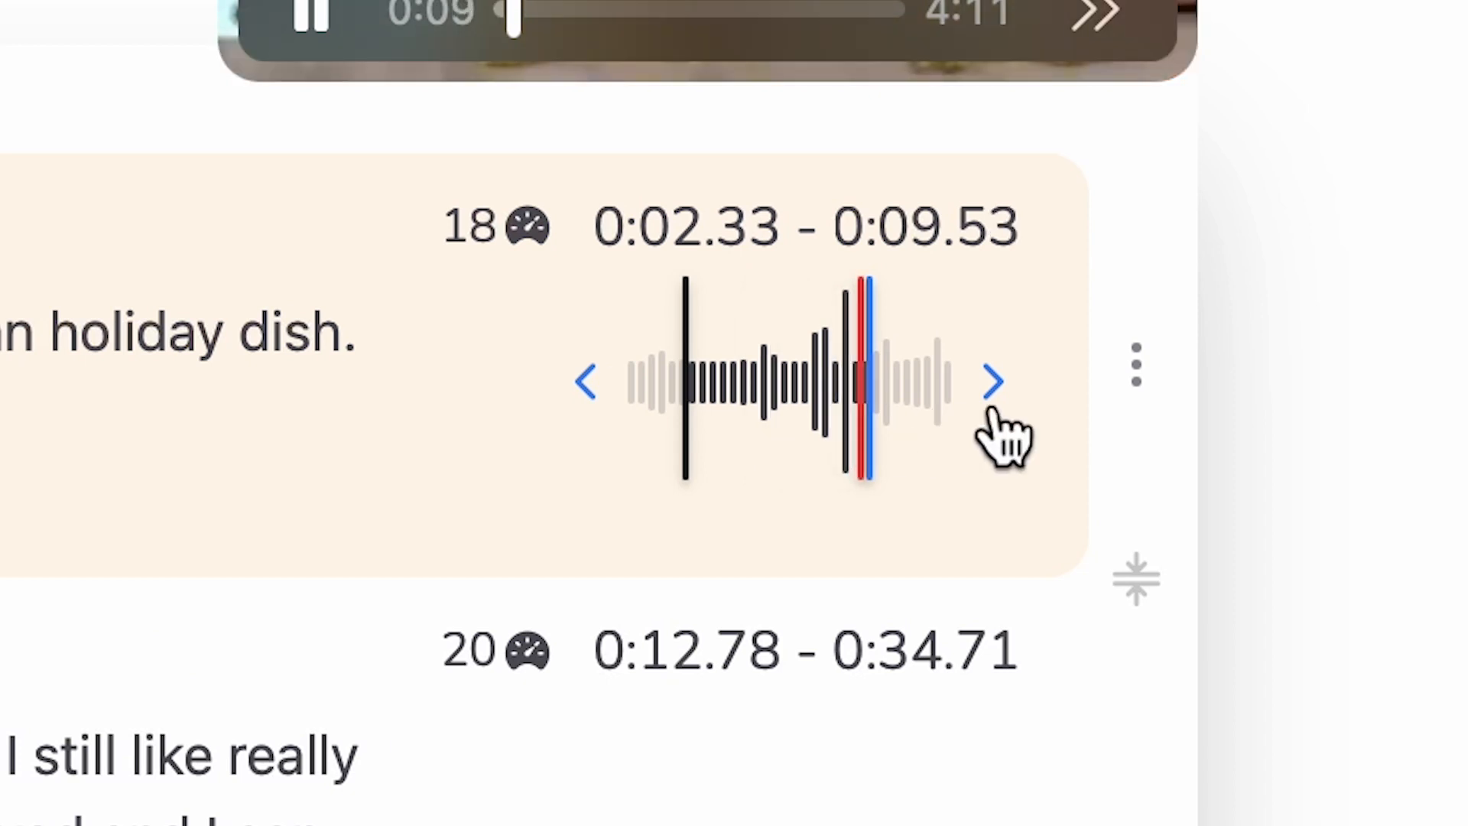
pyautogui.click(994, 410)
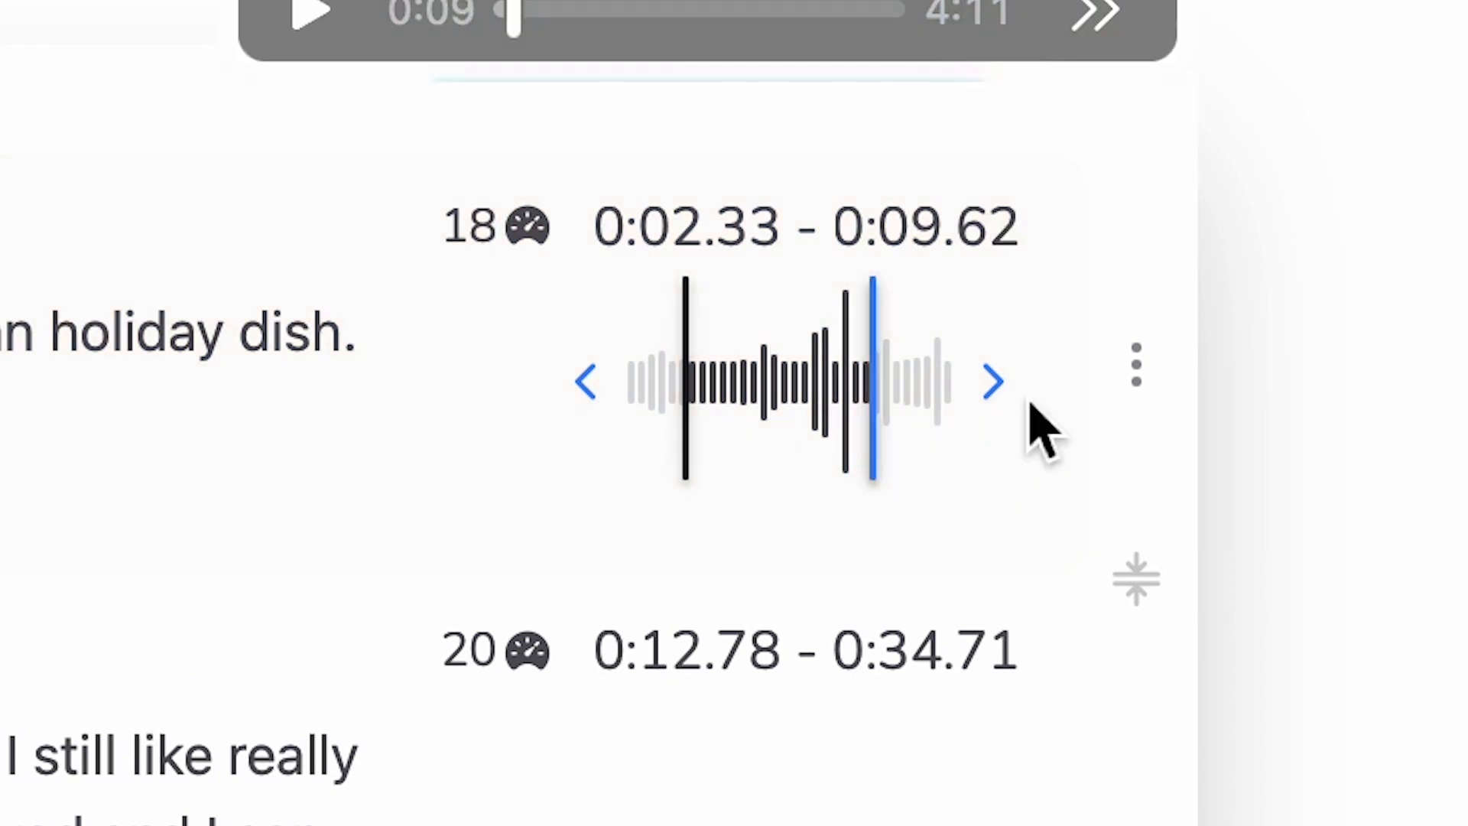
pyautogui.click(894, 401)
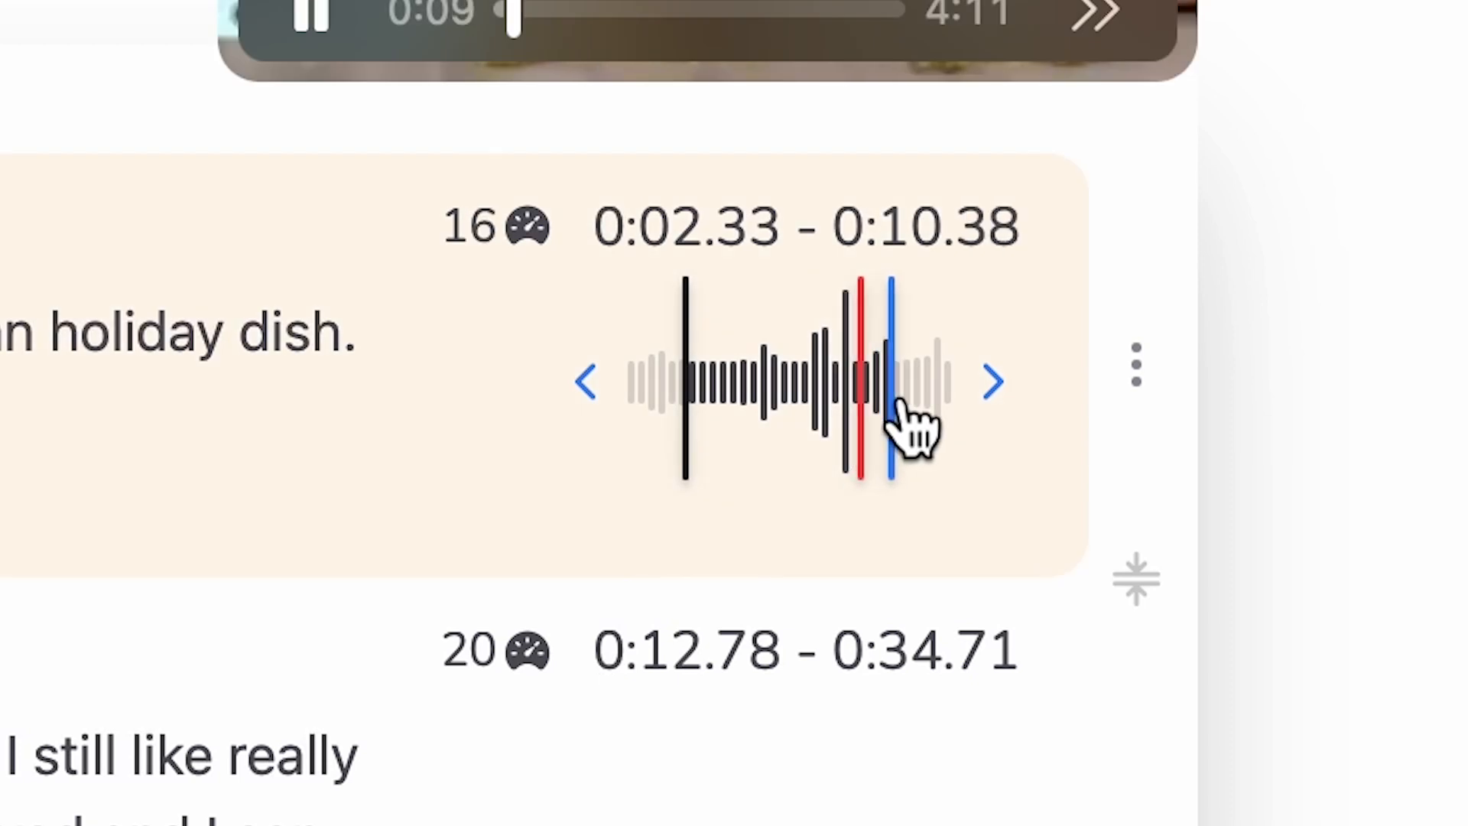
pyautogui.moveTo(896, 403)
pyautogui.mouseDown()
pyautogui.moveTo(914, 407)
pyautogui.moveTo(880, 403)
pyautogui.mouseUp()
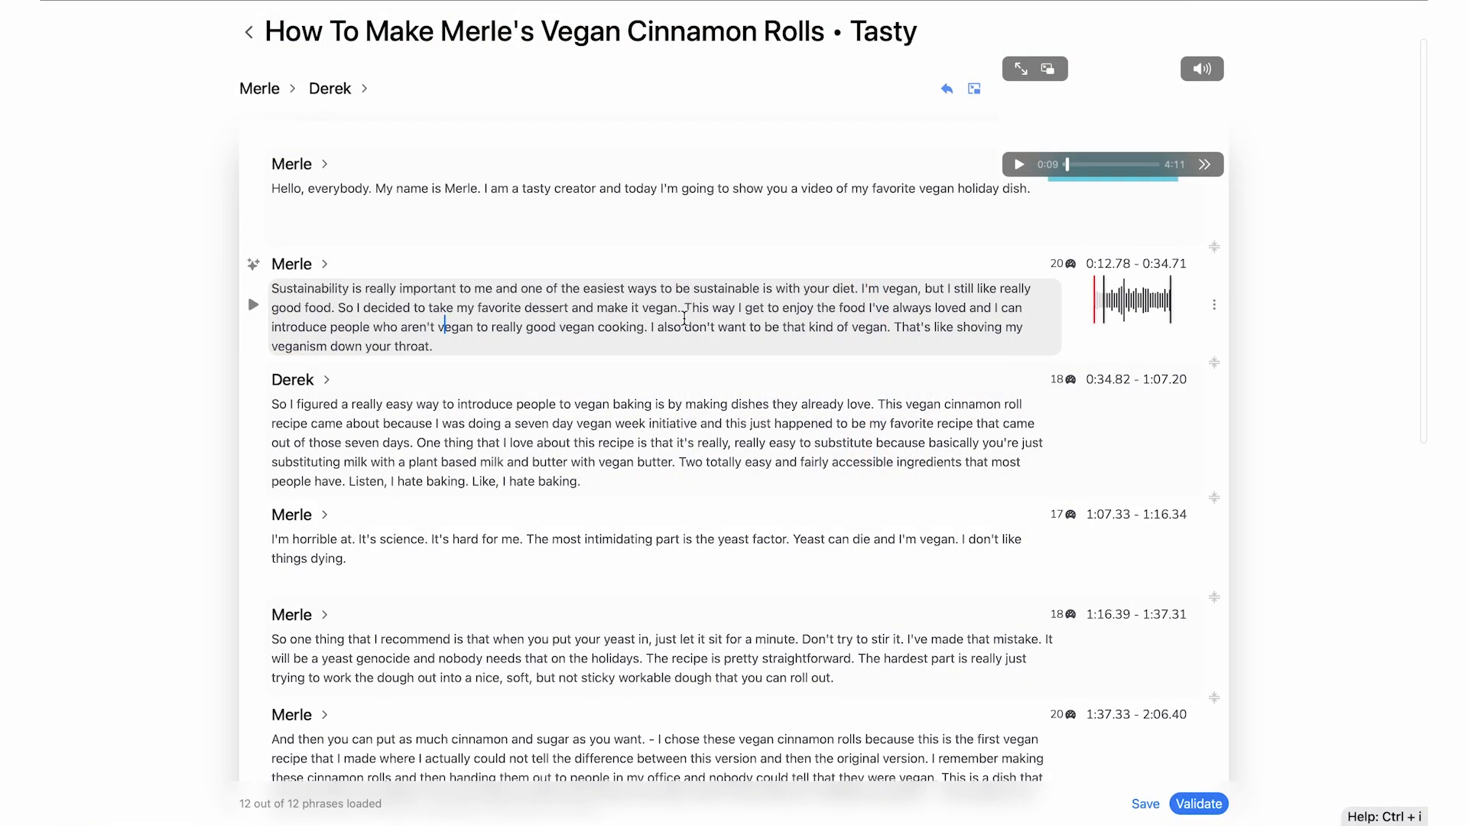
# - Split the second phrase before "This way I get to enjoy the food" and give the second part the same library voice as the following phrase
pyautogui.moveTo(684, 319); pyautogui.dragTo(414, 261)
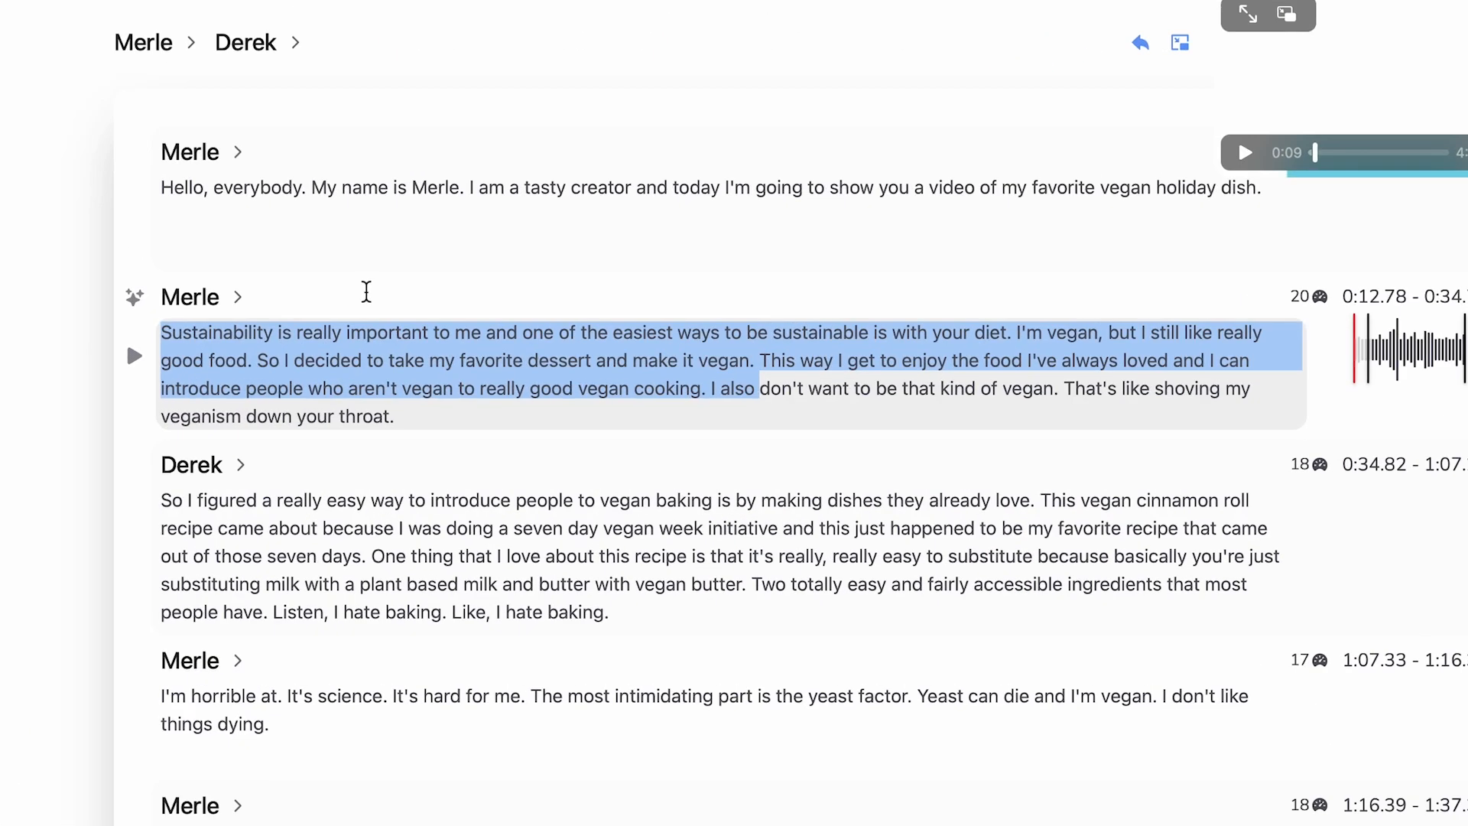
pyautogui.click(660, 329)
pyautogui.moveTo(686, 308); pyautogui.dragTo(706, 354)
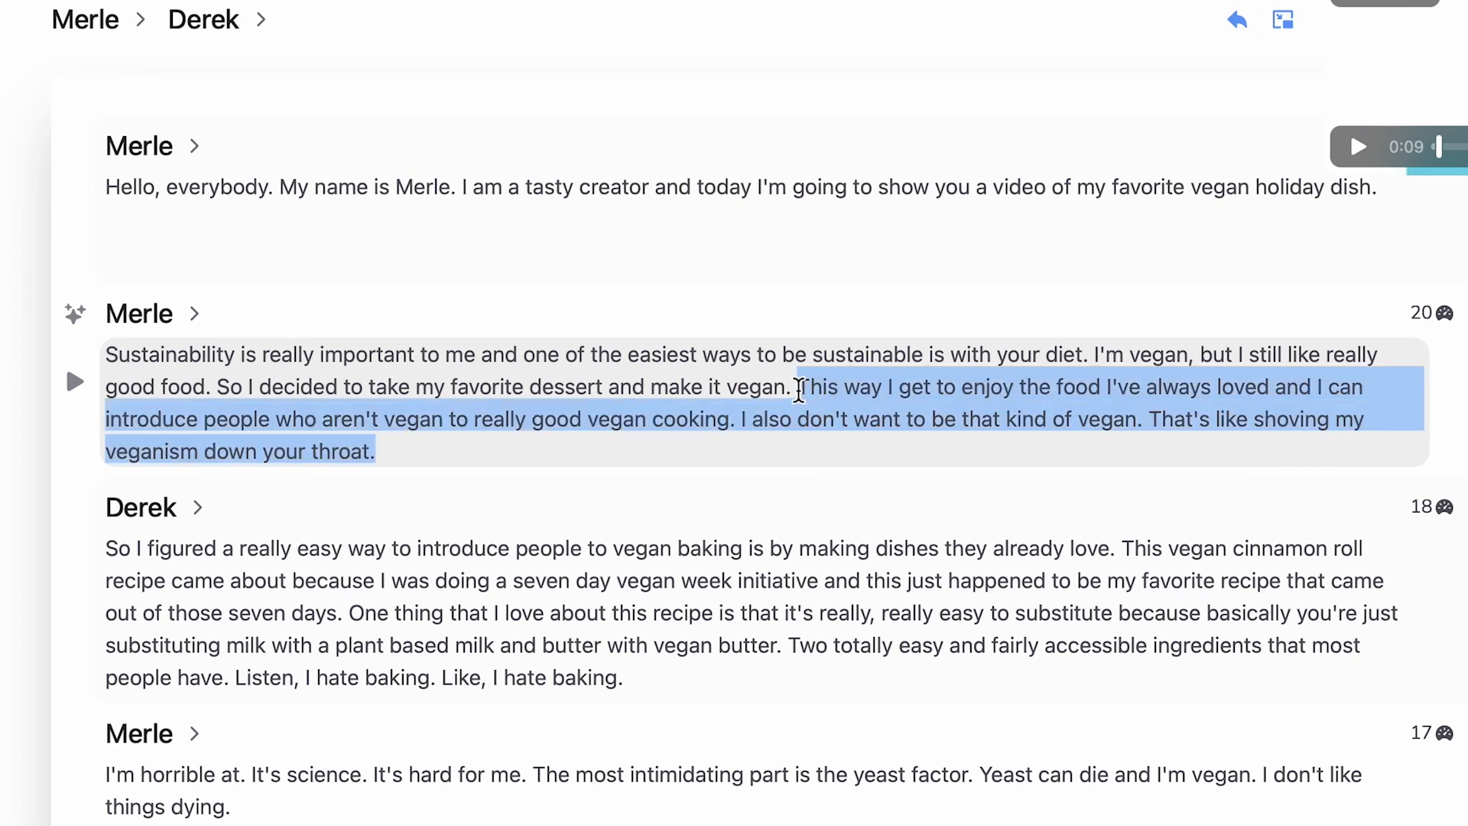
pyautogui.click(799, 391)
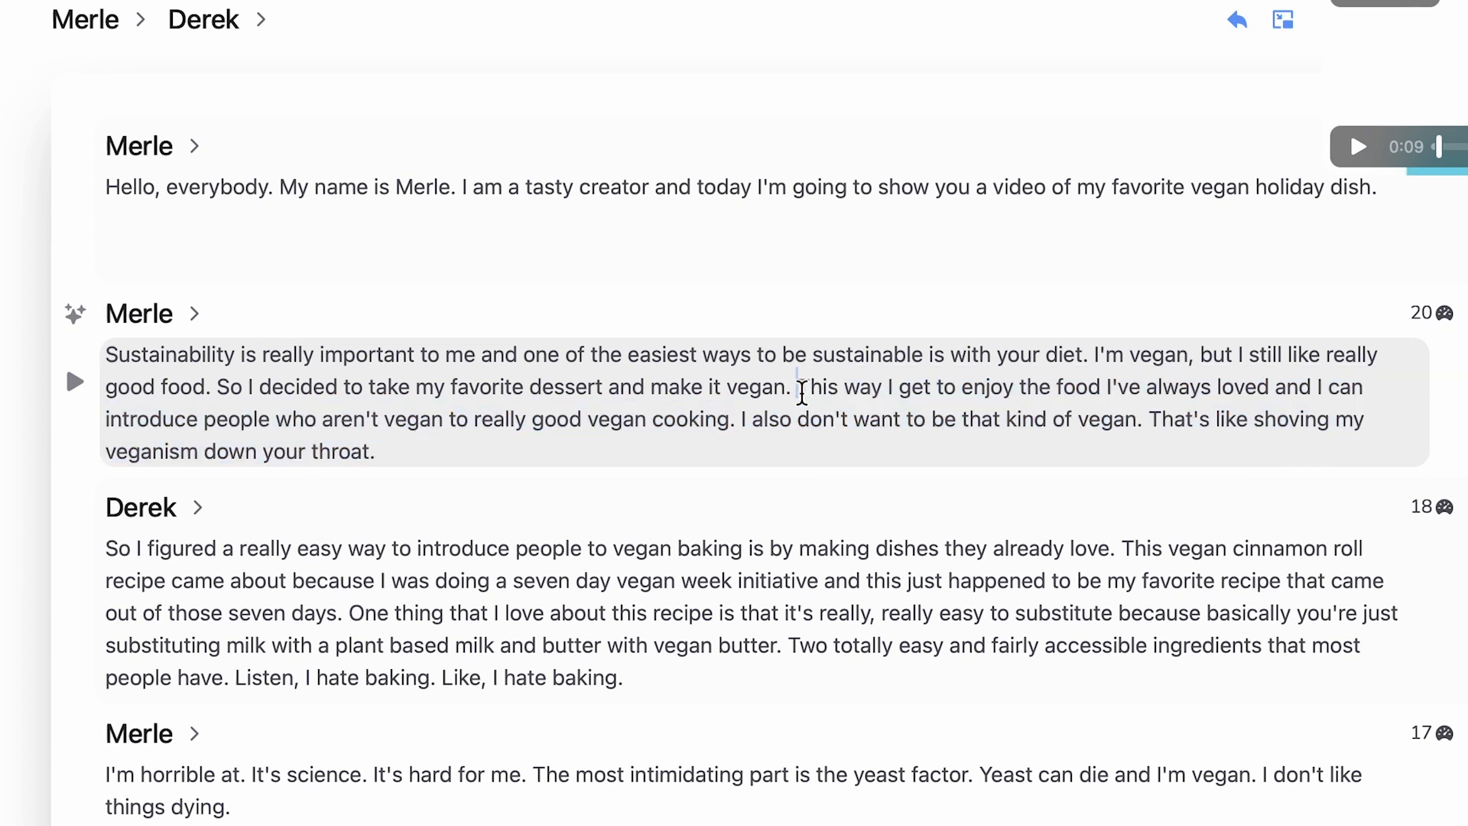
pyautogui.press('Return')
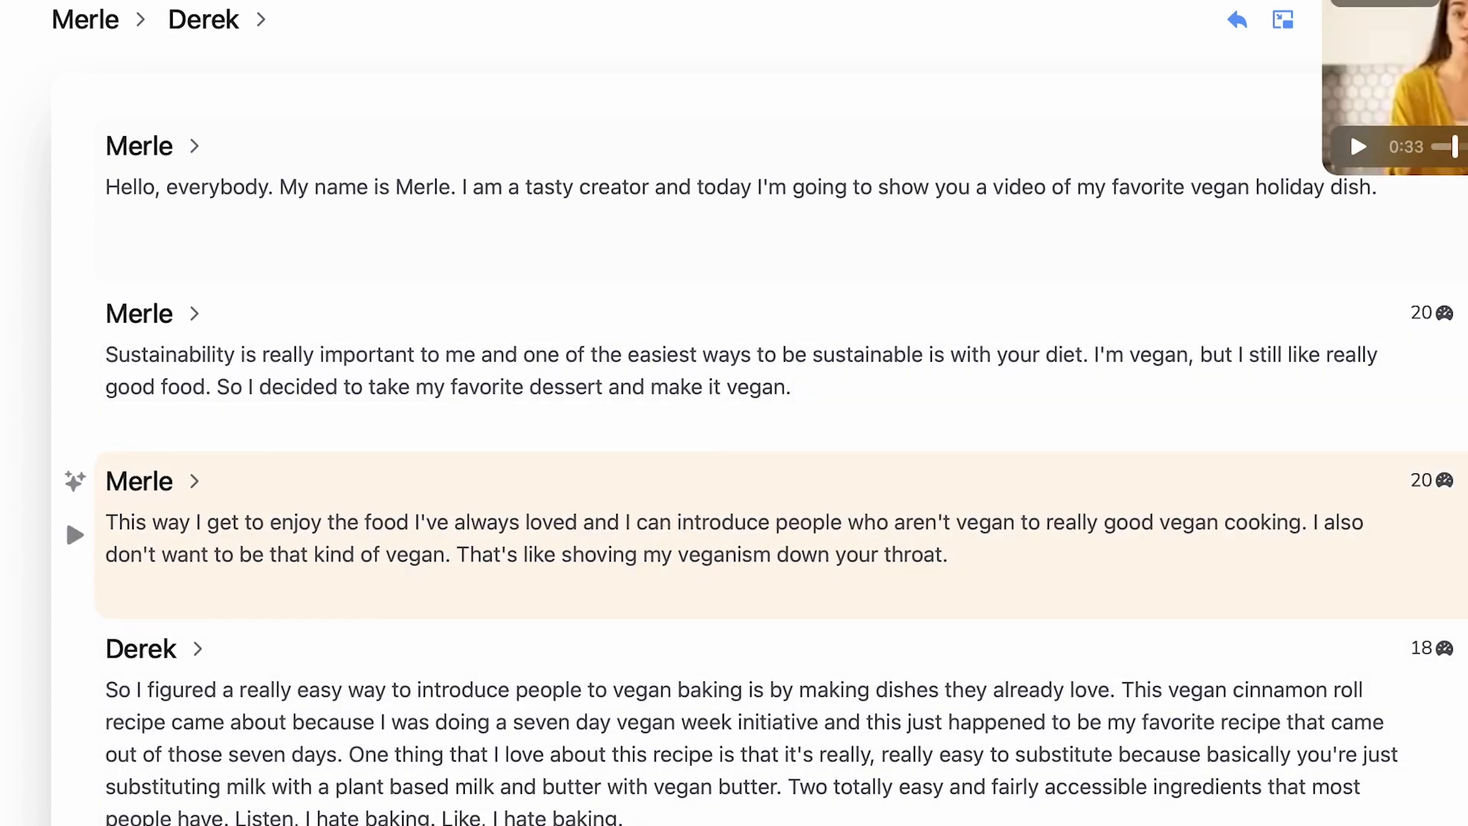
pyautogui.click(166, 489)
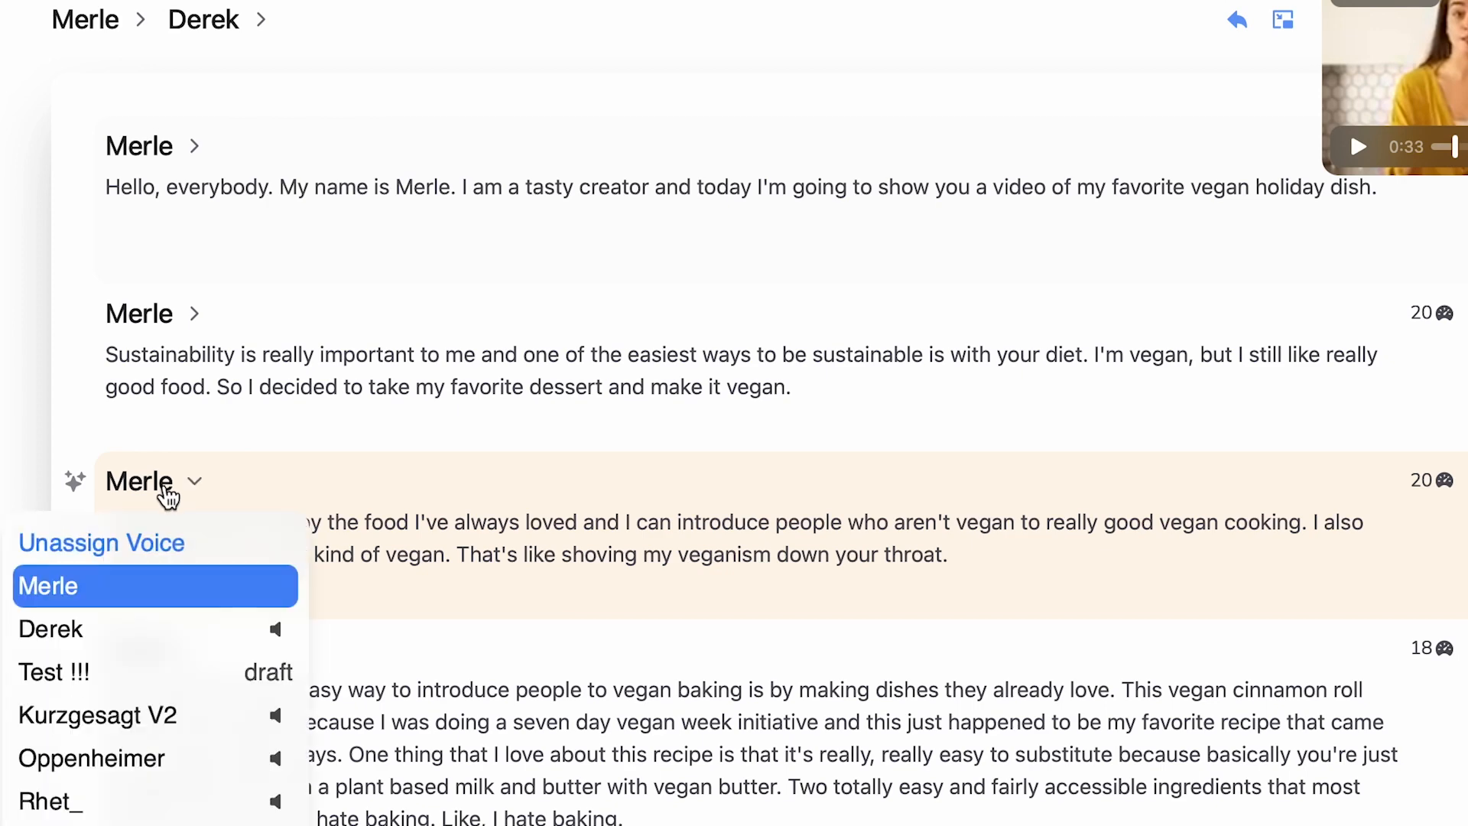
pyautogui.click(132, 635)
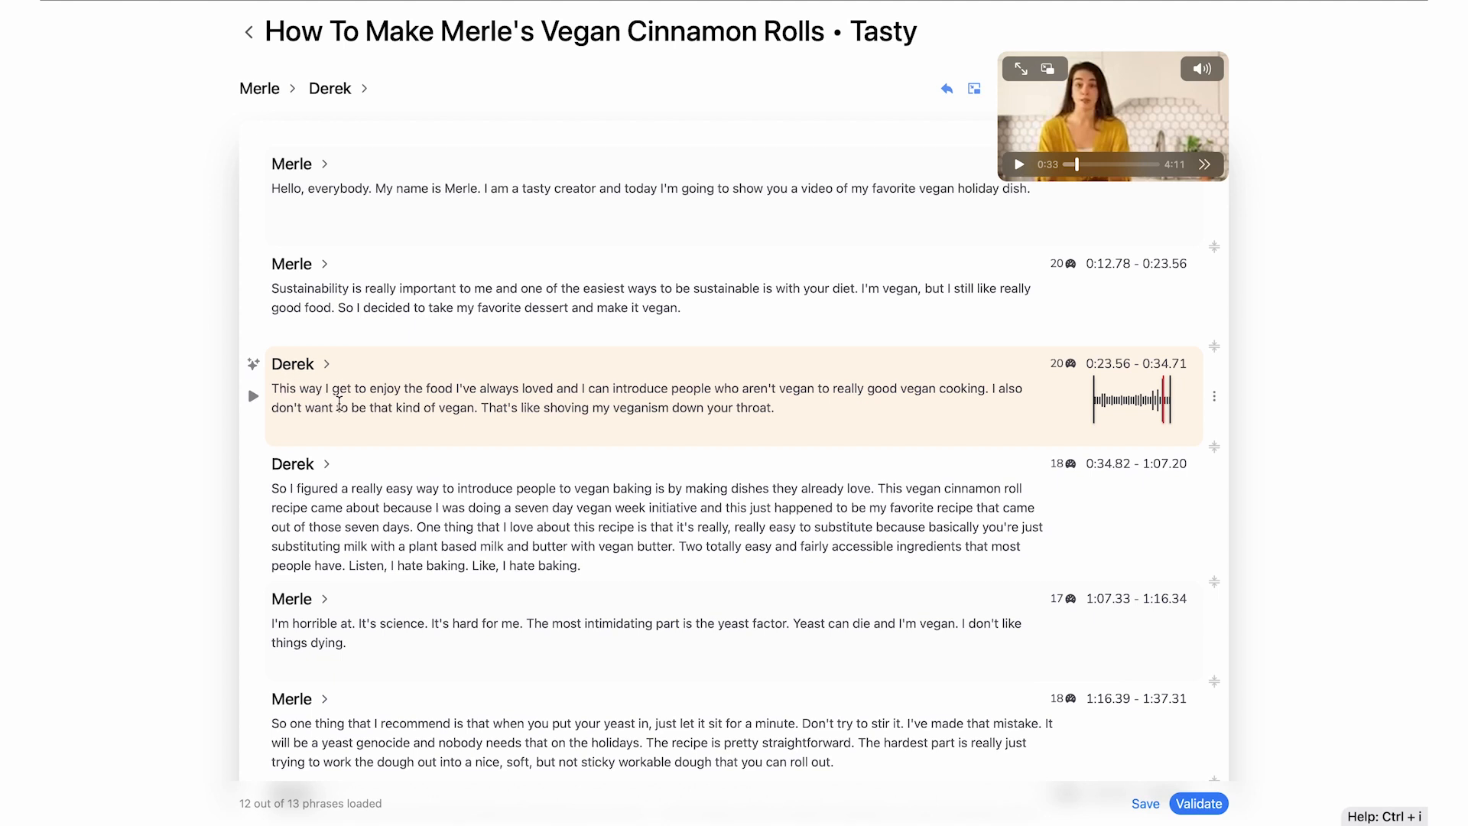
# - Merge the split-off phrase starting with "This way I get to enjoy the food" back into the preceding phrase
pyautogui.click(420, 388)
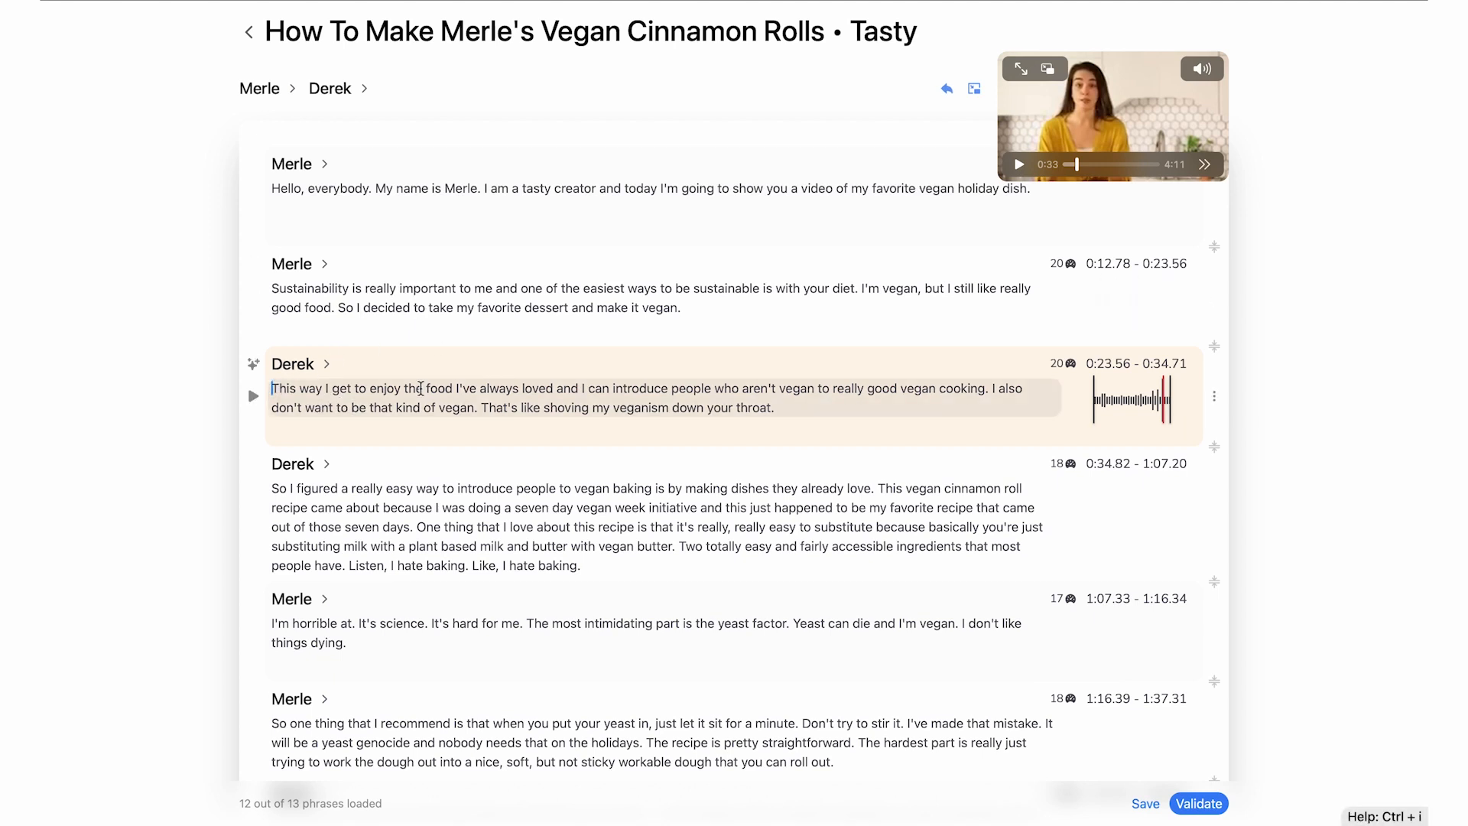
pyautogui.press('BackSpace')
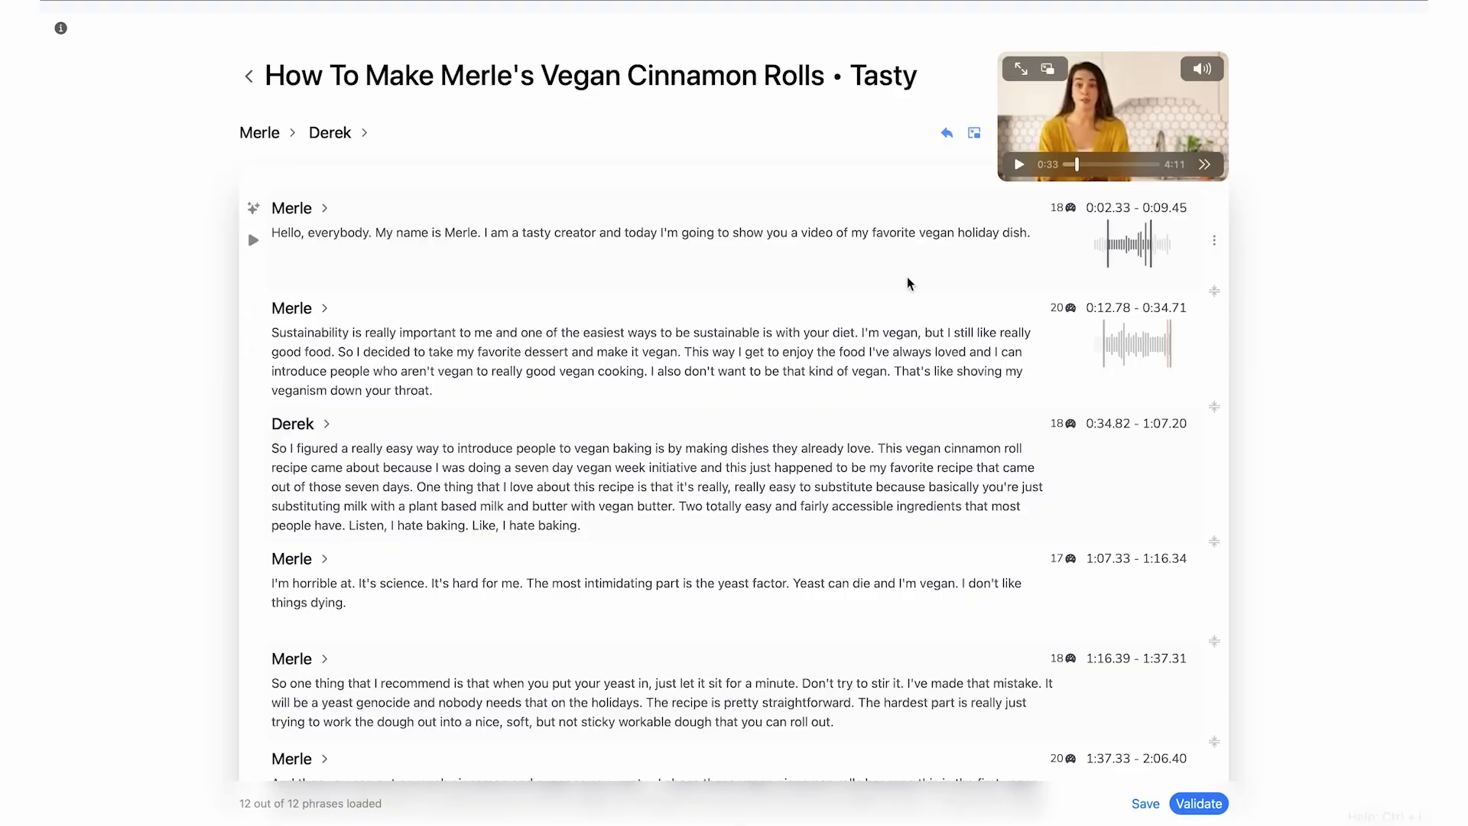
pyautogui.scroll(-10, 532, 470)
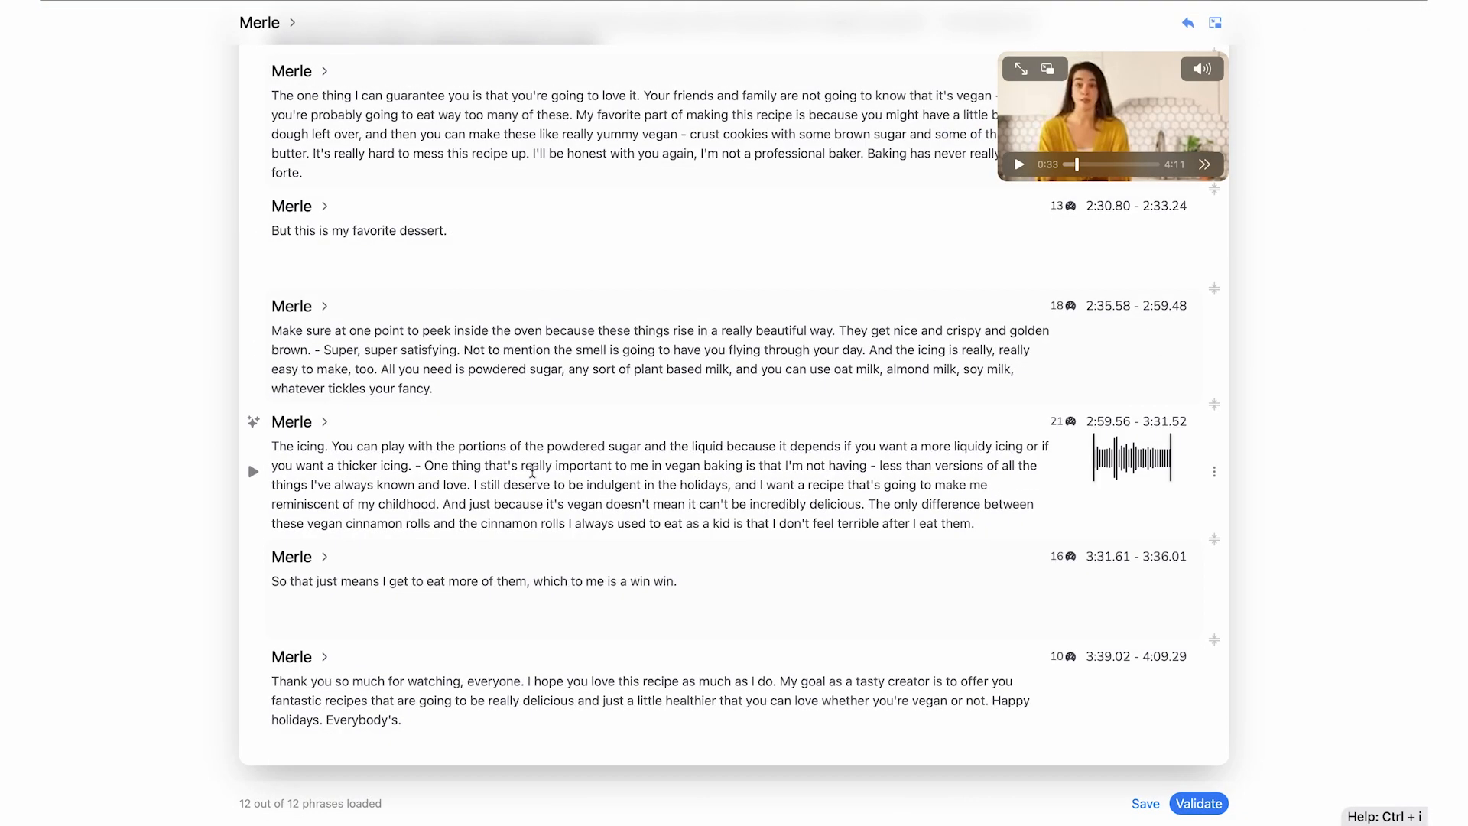
# - Proofread the phrase starting "The one thing I can guarantee you" and the dash before "I chose these vegan cinnamon rolls" in the preceding phrase
pyautogui.scroll(4, 532, 470)
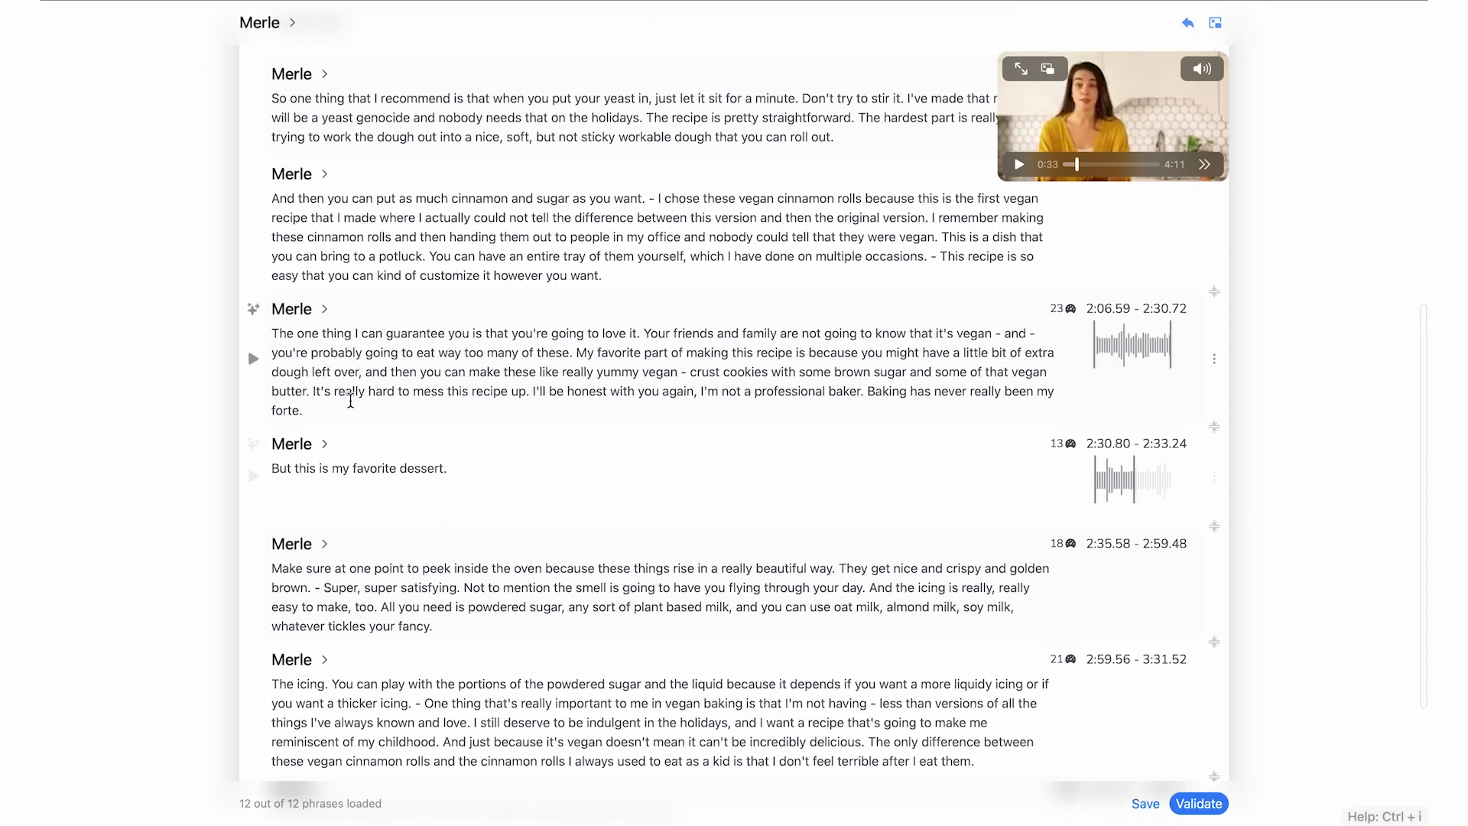
pyautogui.click(325, 419)
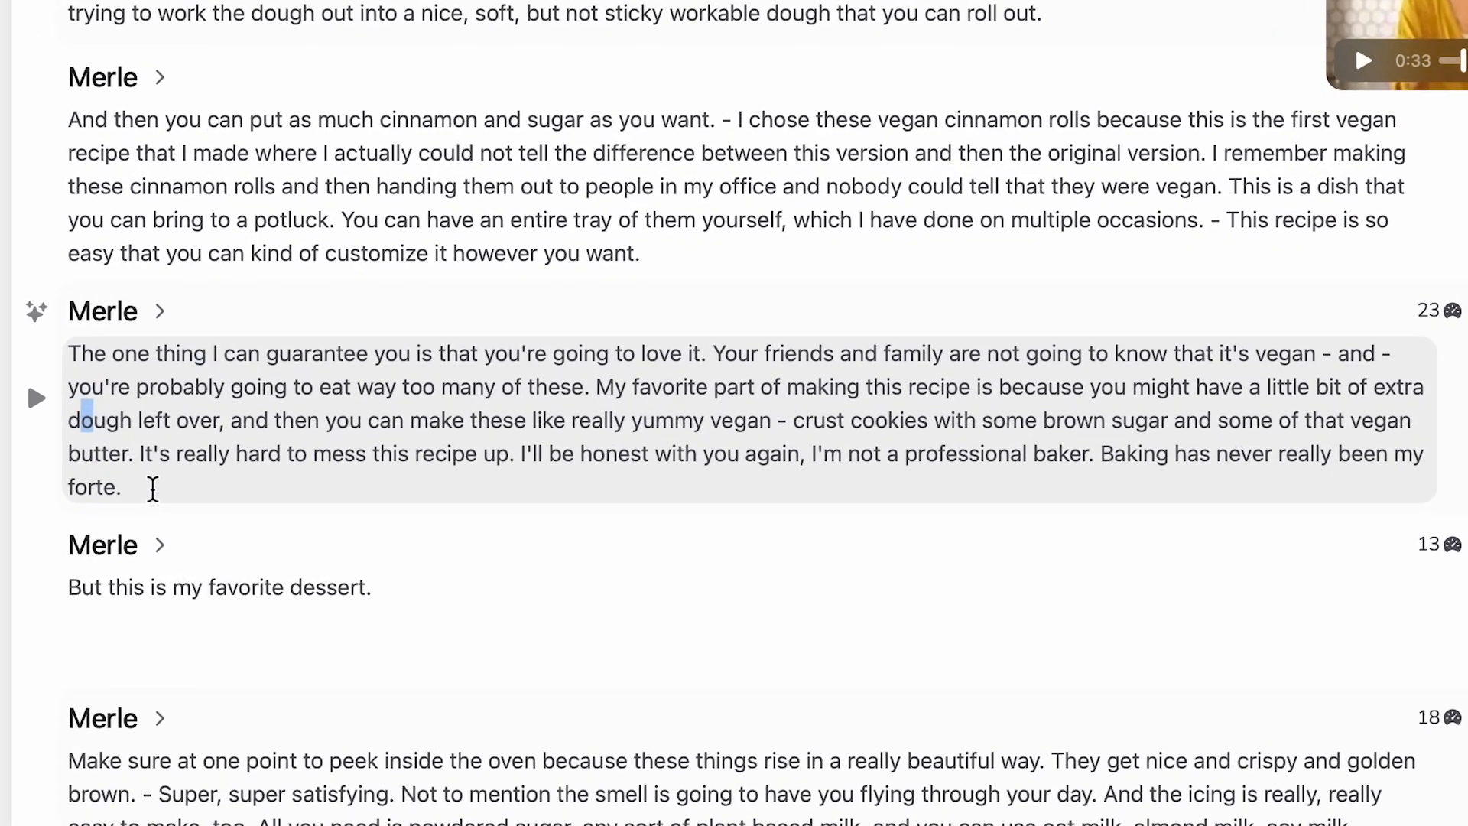
pyautogui.moveTo(317, 410); pyautogui.dragTo(265, 325)
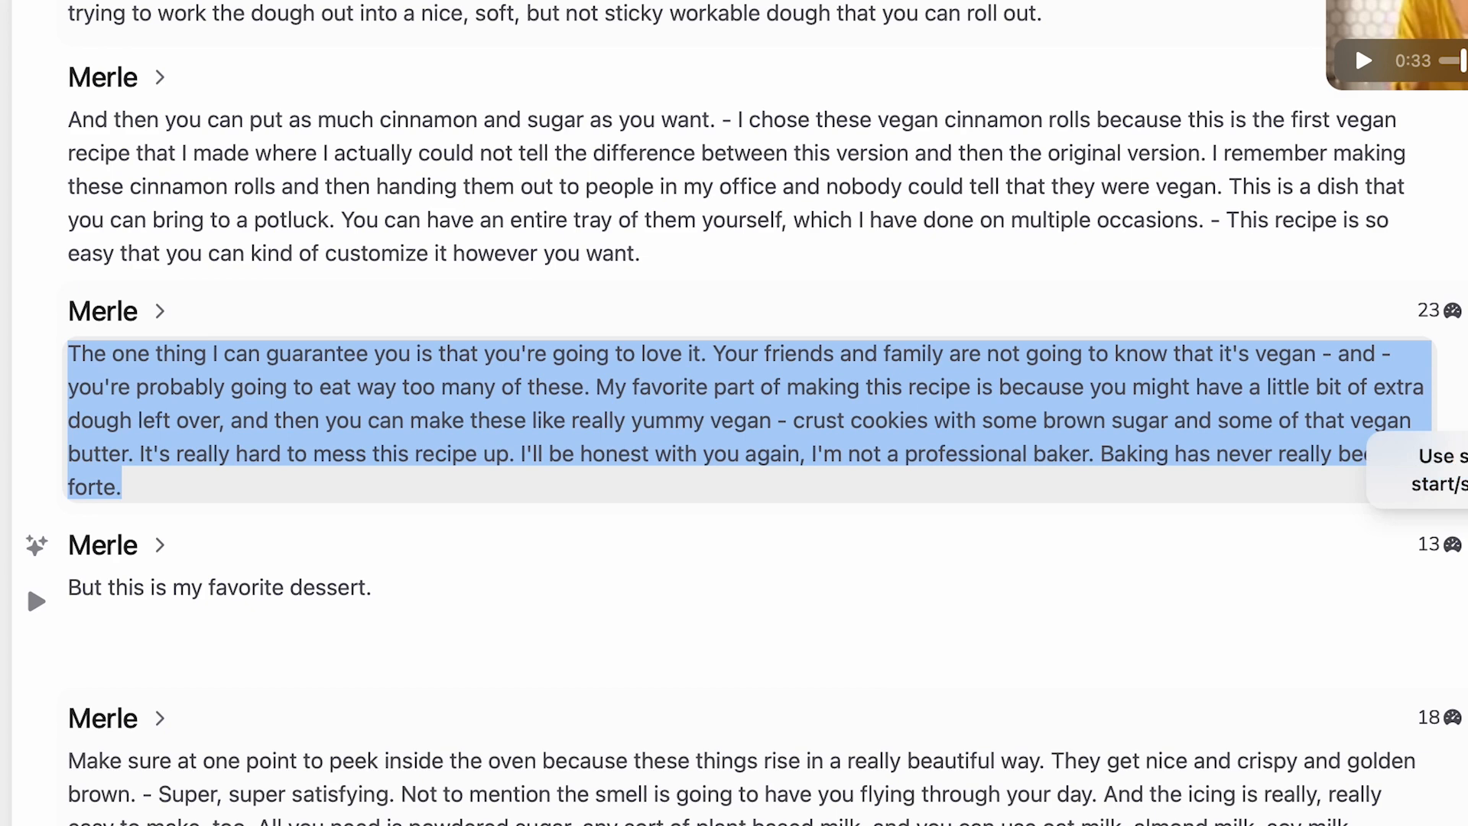
pyautogui.click(180, 490)
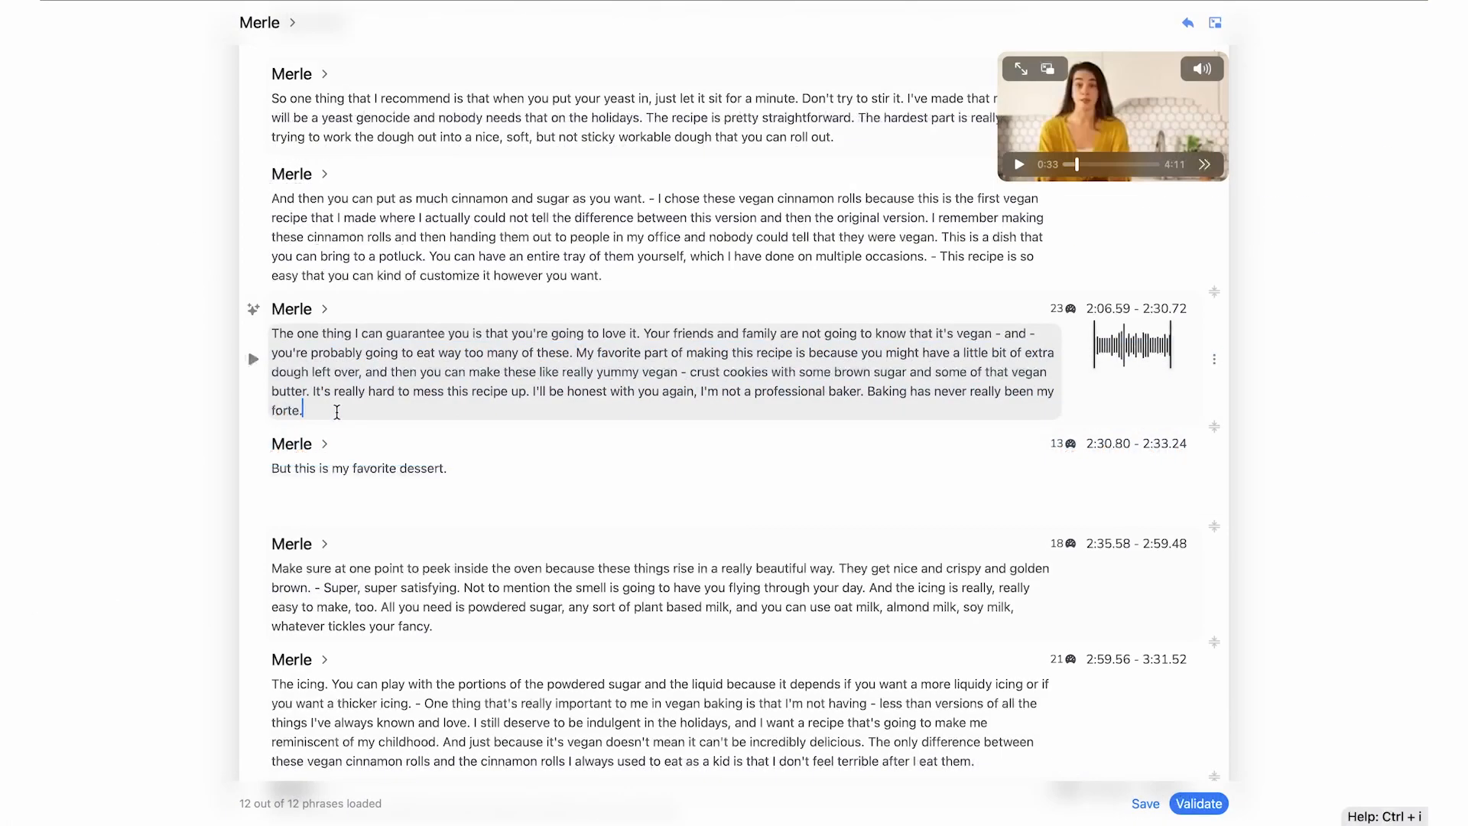
pyautogui.doubleClick(659, 199)
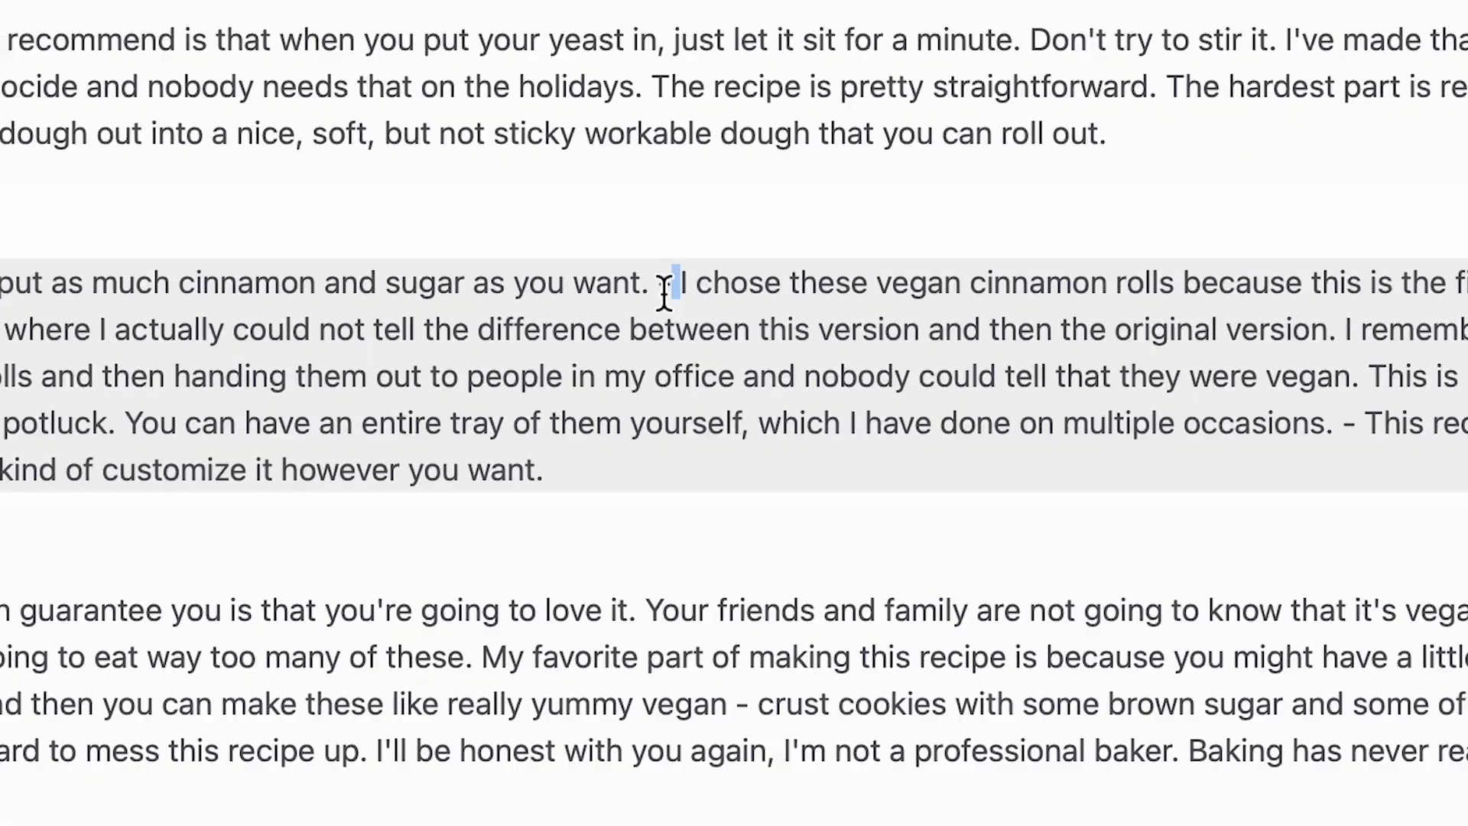
pyautogui.click(761, 440)
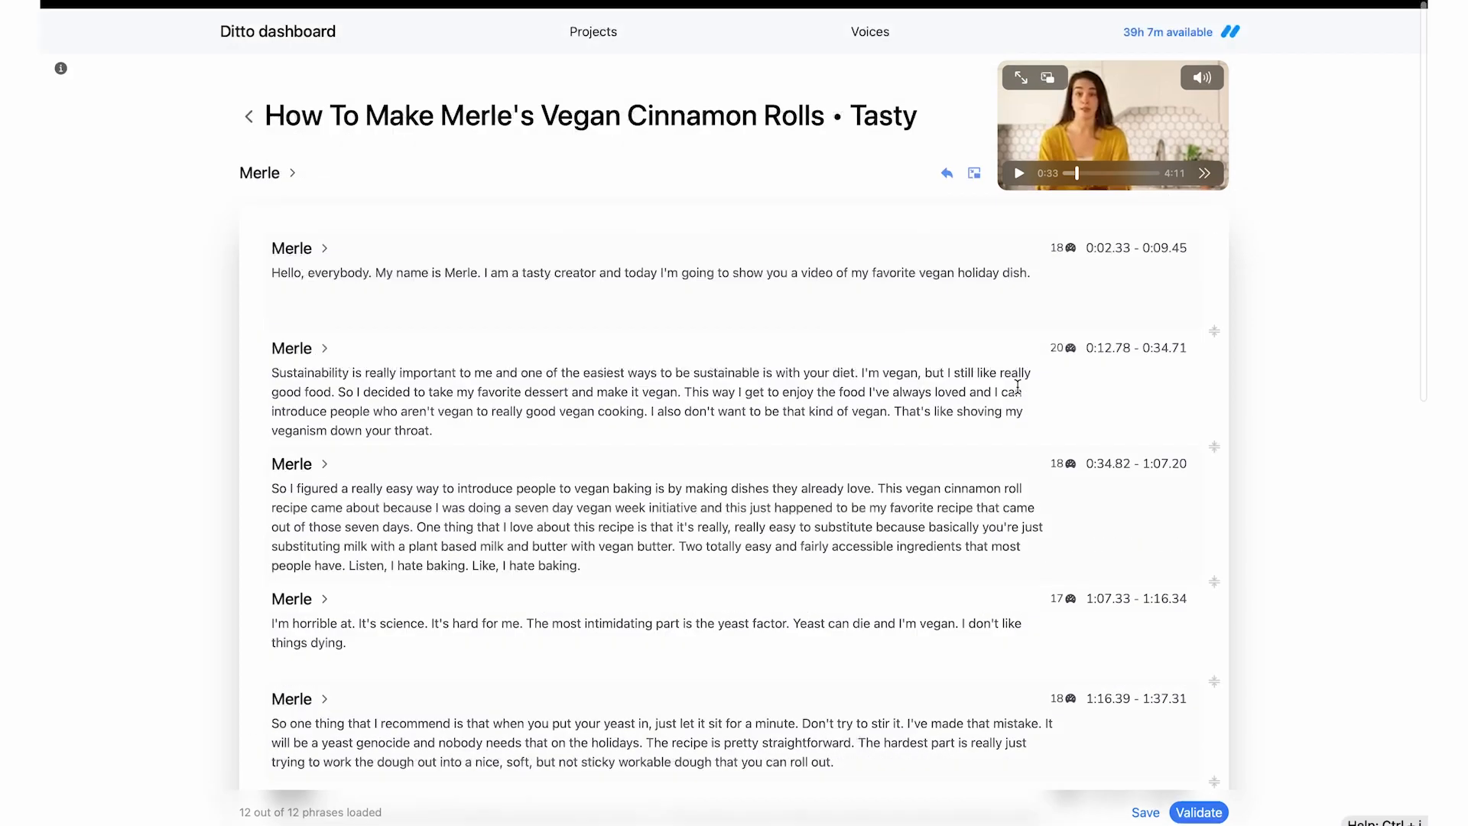
# - Save the transcript, then validate the project and confirm the validation
pyautogui.scroll(-15, 1117, 688)
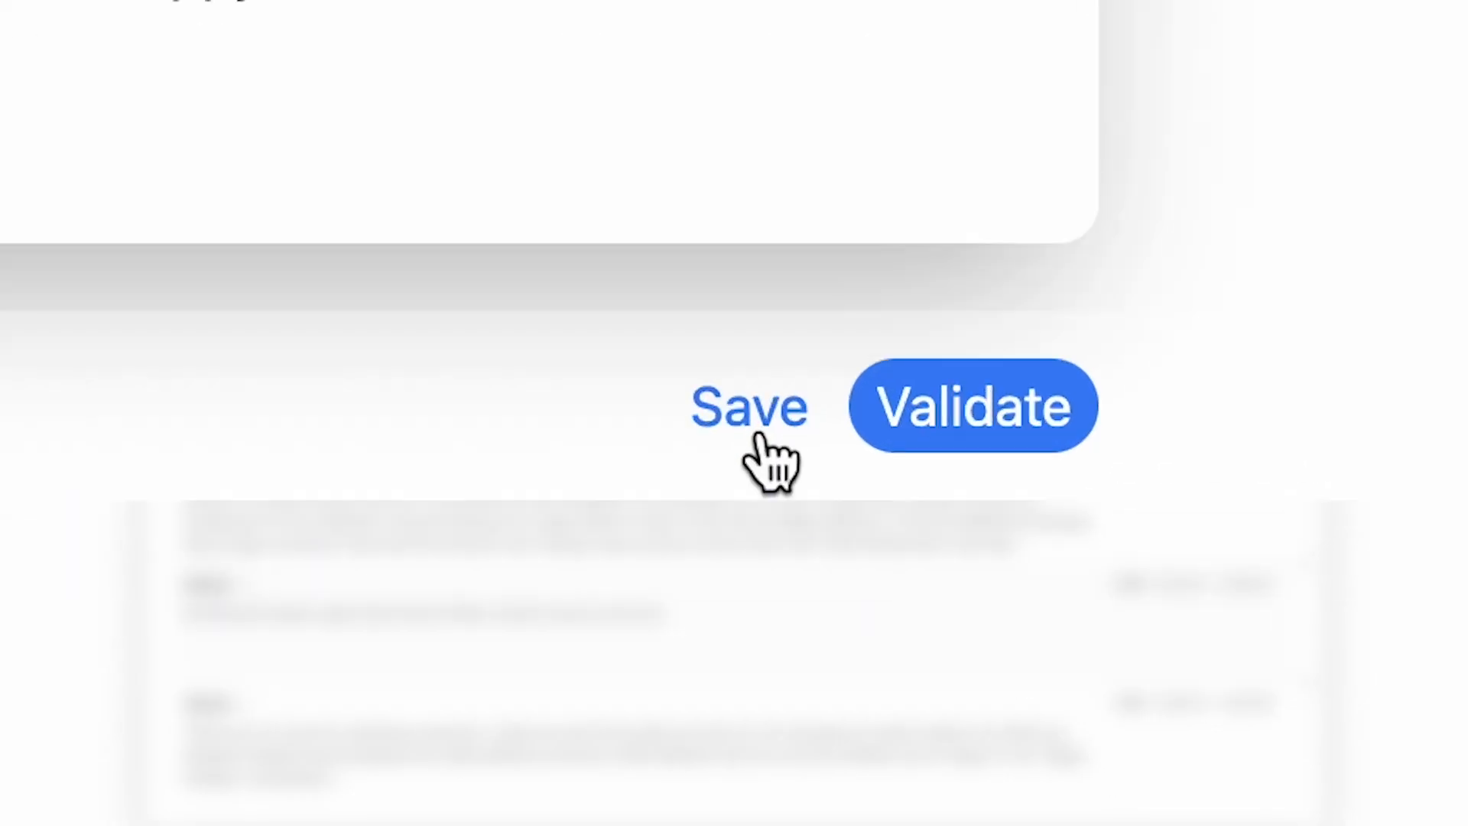
pyautogui.click(1145, 804)
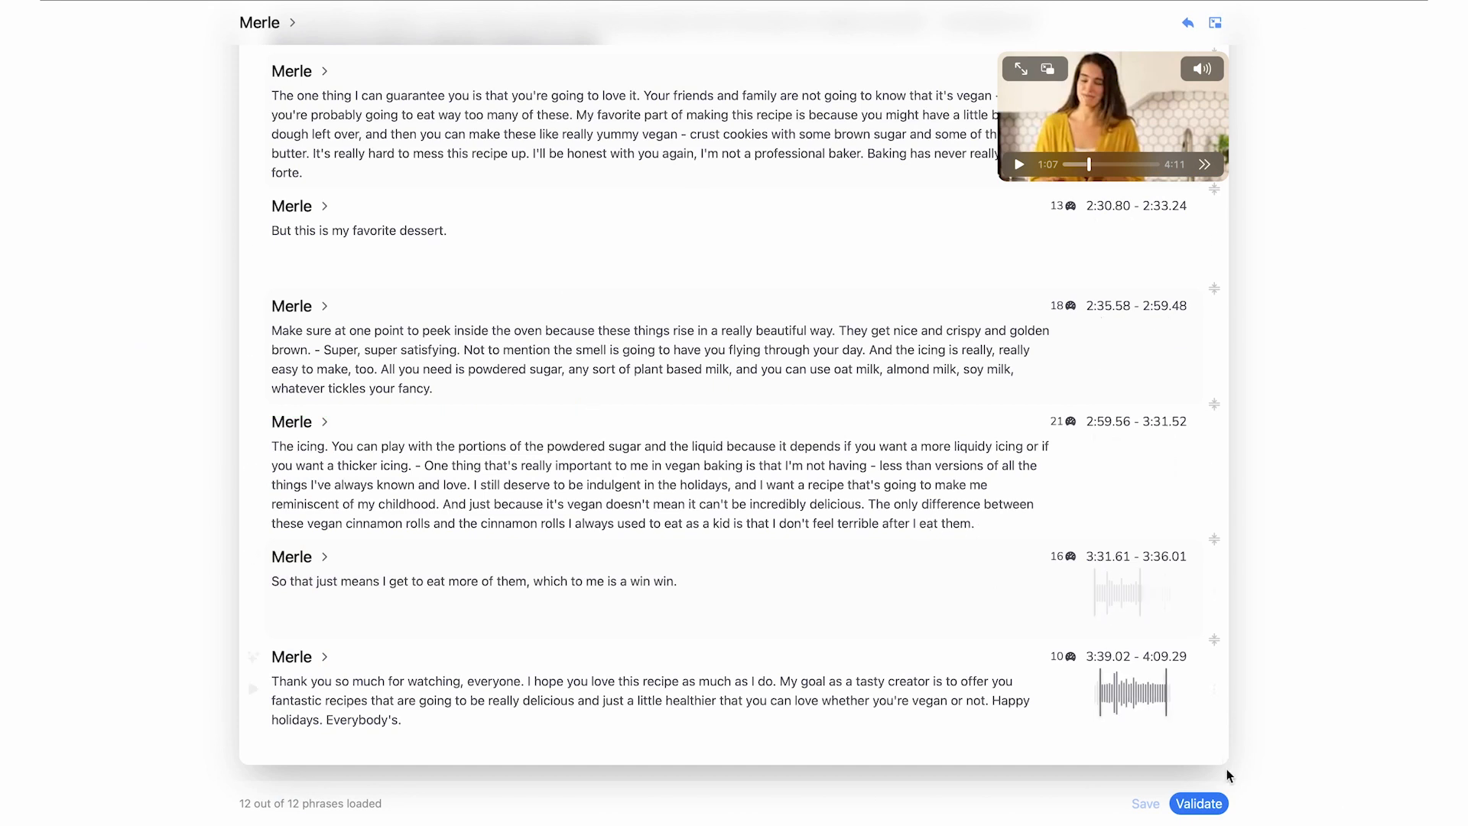
pyautogui.click(1211, 814)
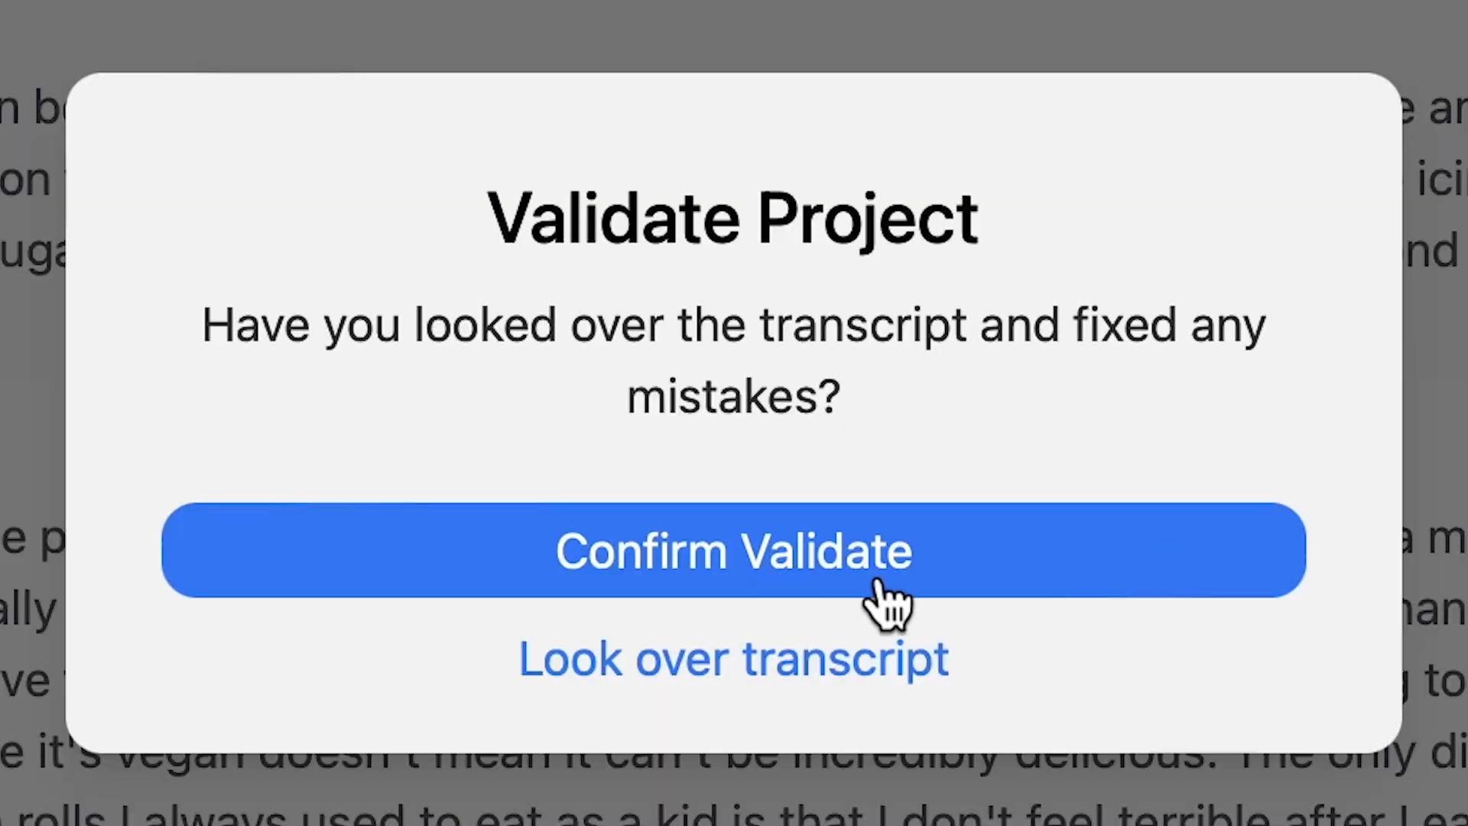
pyautogui.click(931, 566)
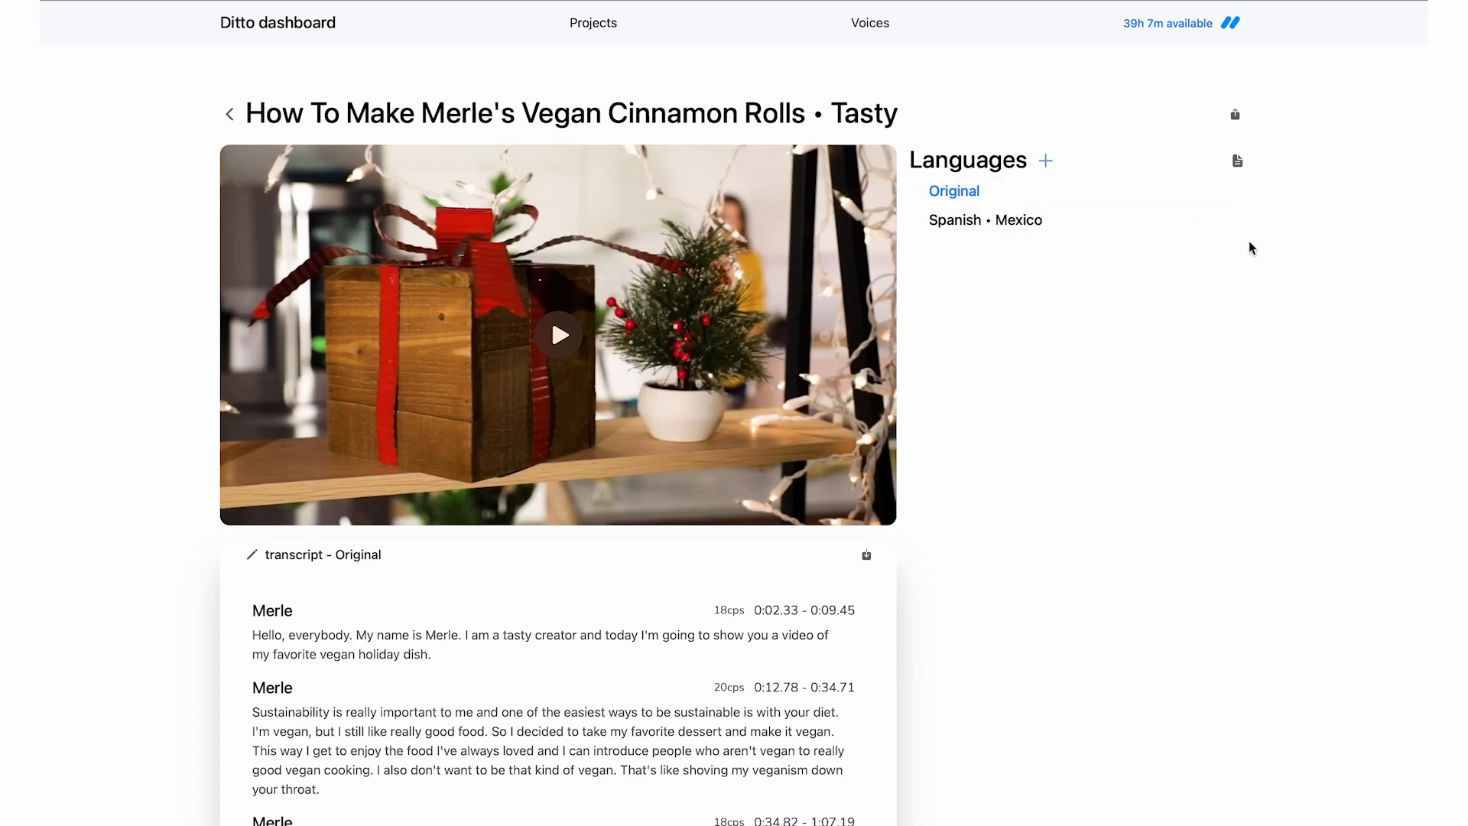
# - Examine the media download formats for the Spanish • Mexico version and the subtitle download formats for its transcript
pyautogui.click(1217, 222)
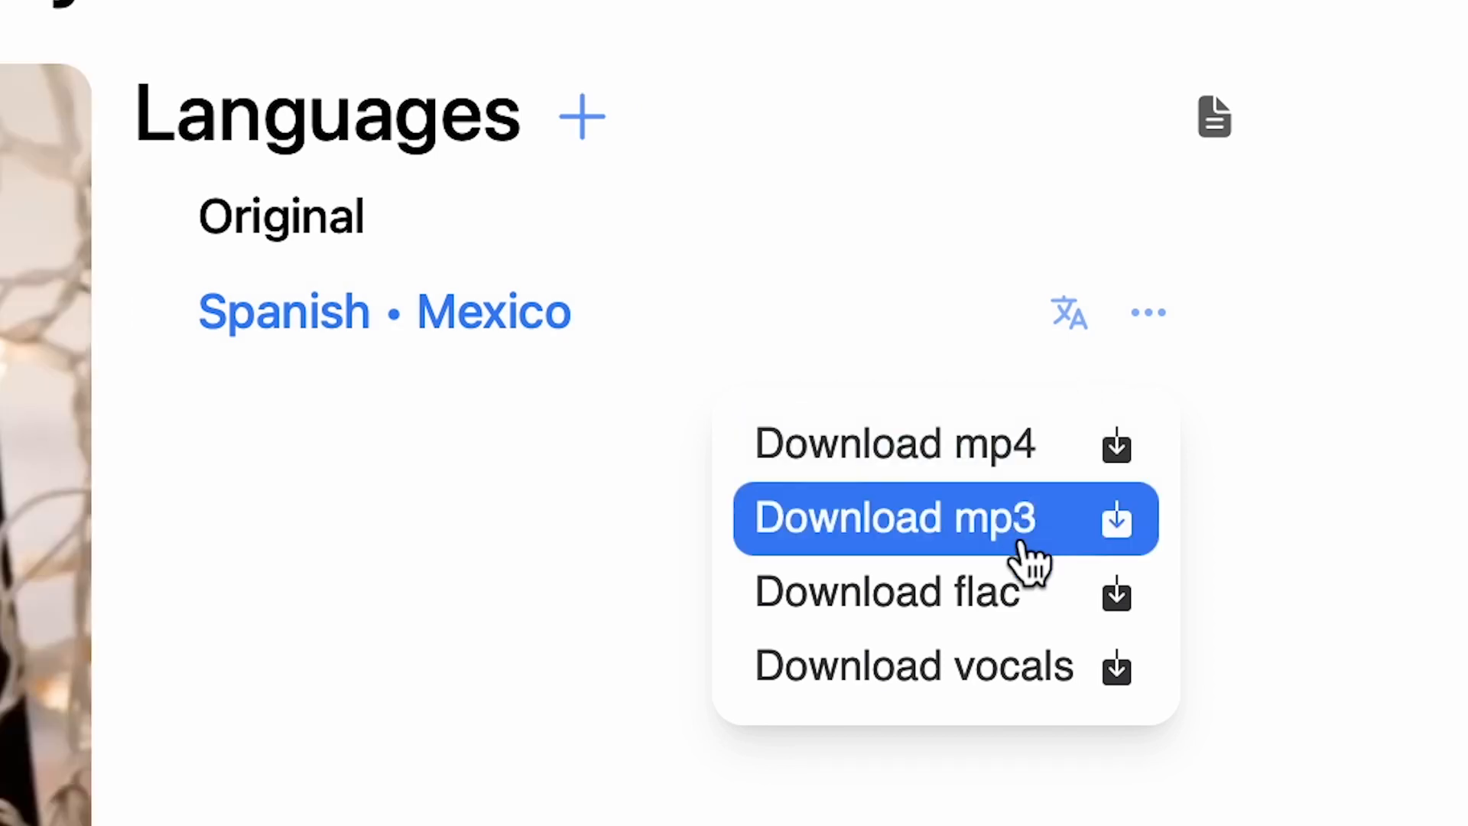
pyautogui.click(969, 677)
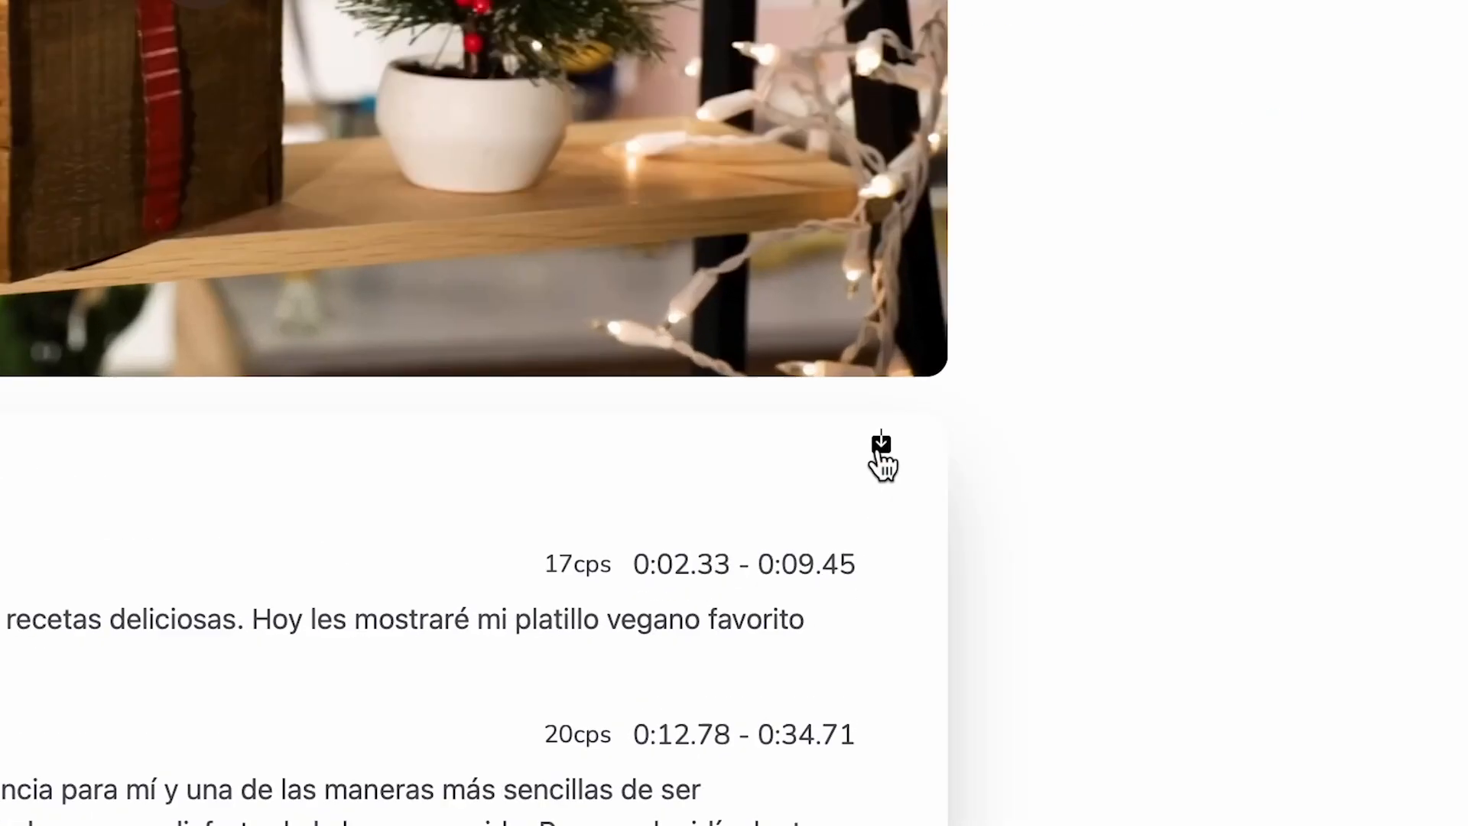
pyautogui.click(866, 555)
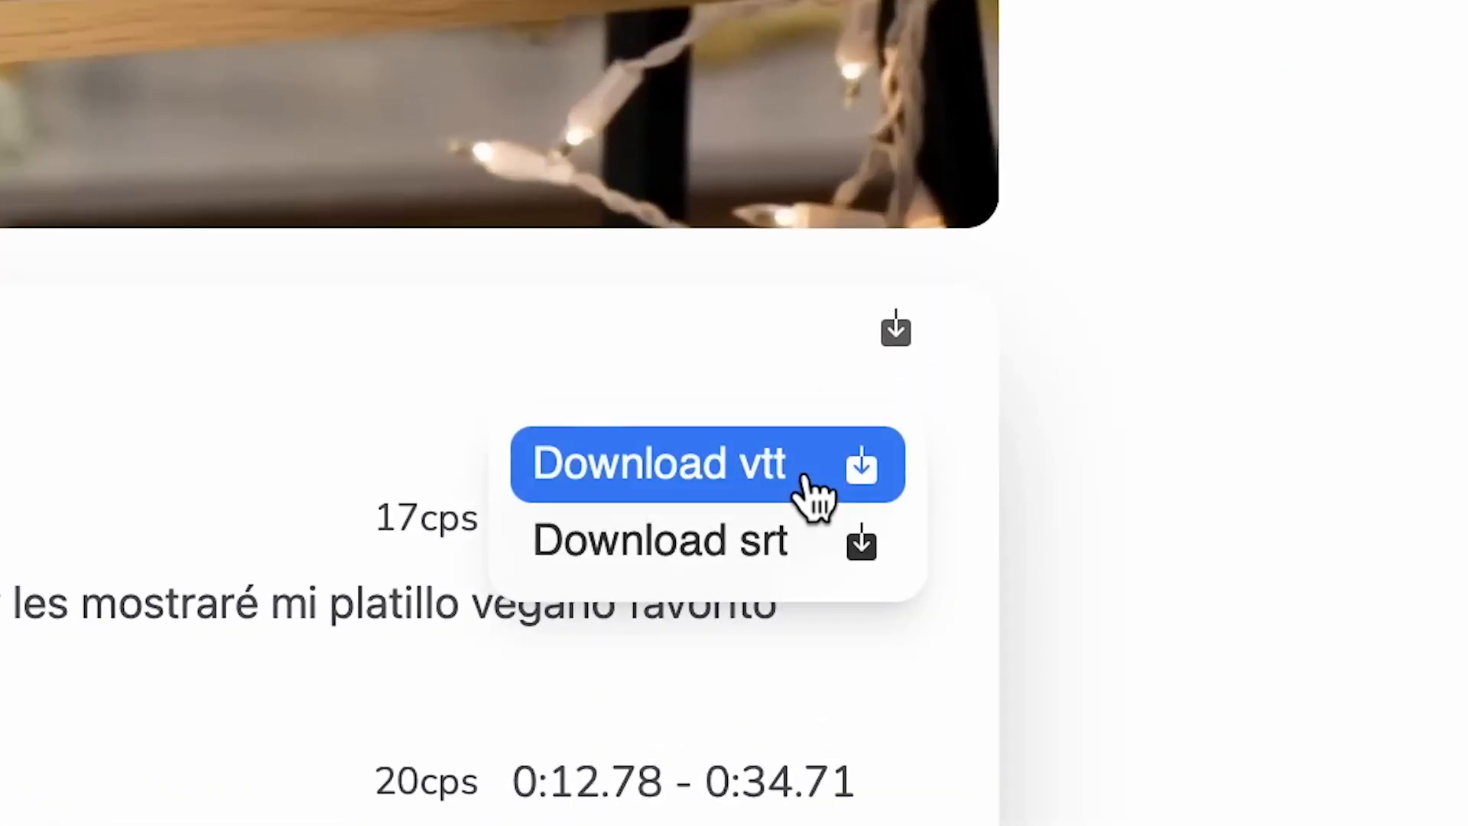
pyautogui.click(1259, 564)
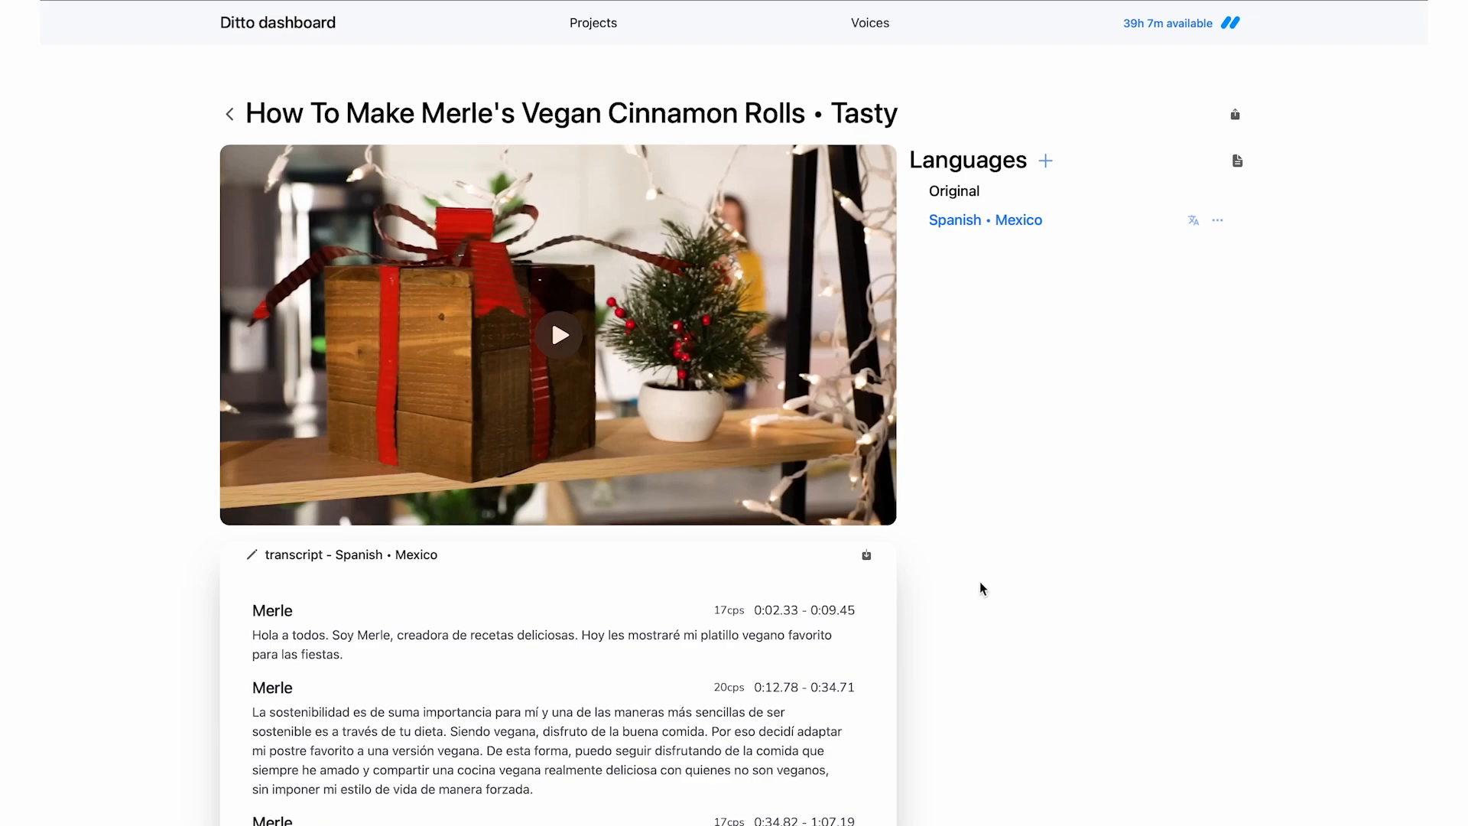